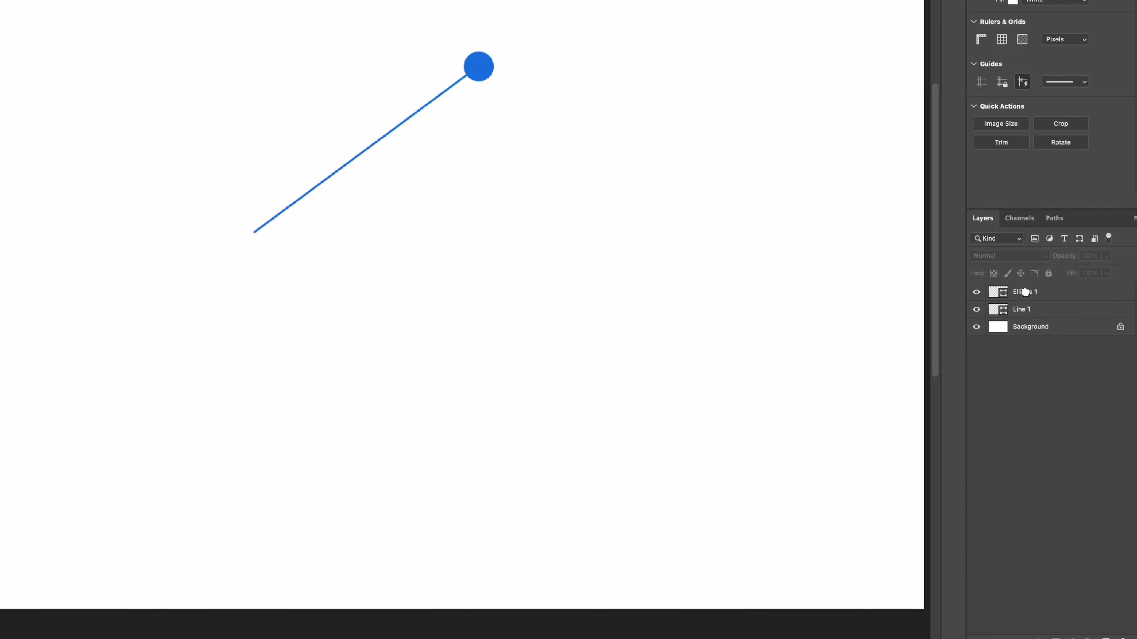
Merge the ellipse and line layers into a single layer.
click(1047, 297)
shift+click(1044, 312)
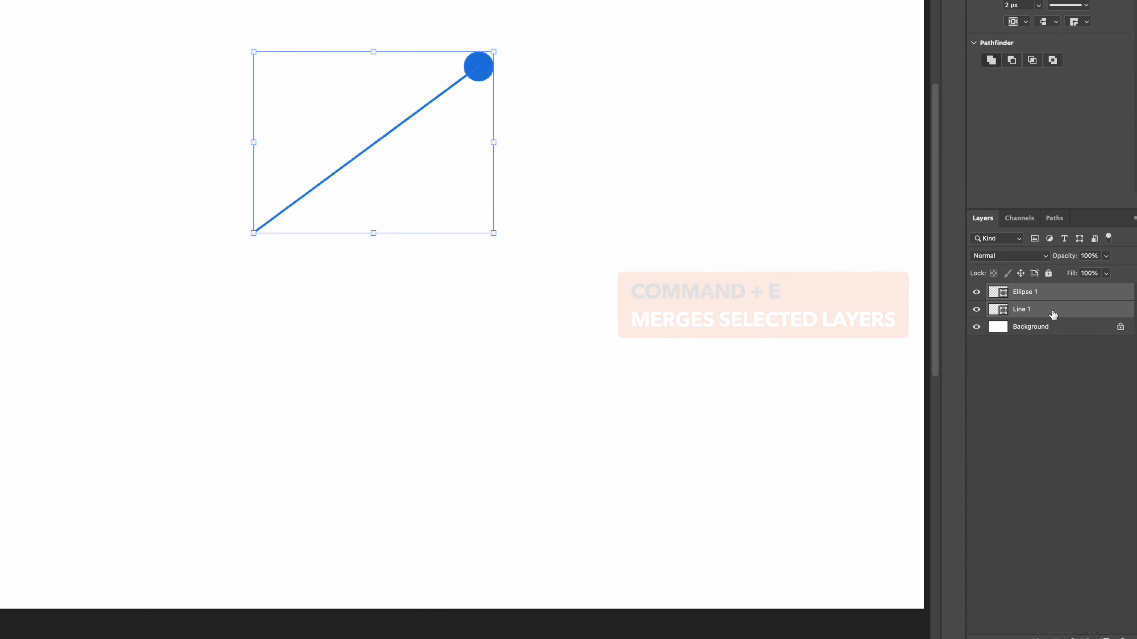
key(super+e)
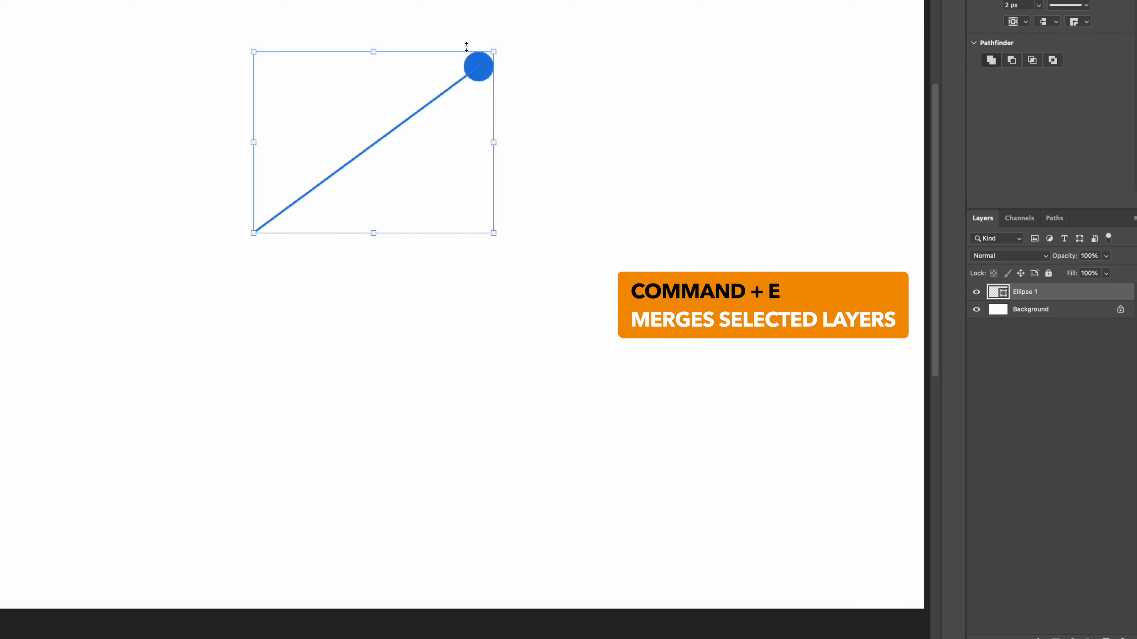
Try rotating the merged line-and-dot shape about its centre, and undo the rotation.
drag(477, 75, 433, 95)
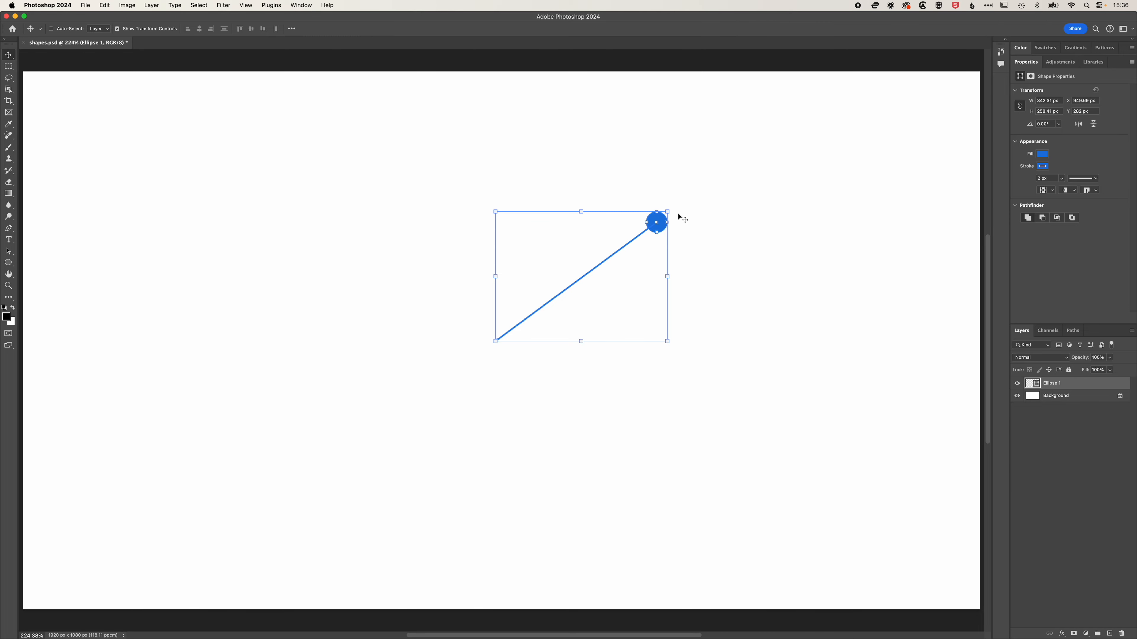
drag(675, 206, 685, 219)
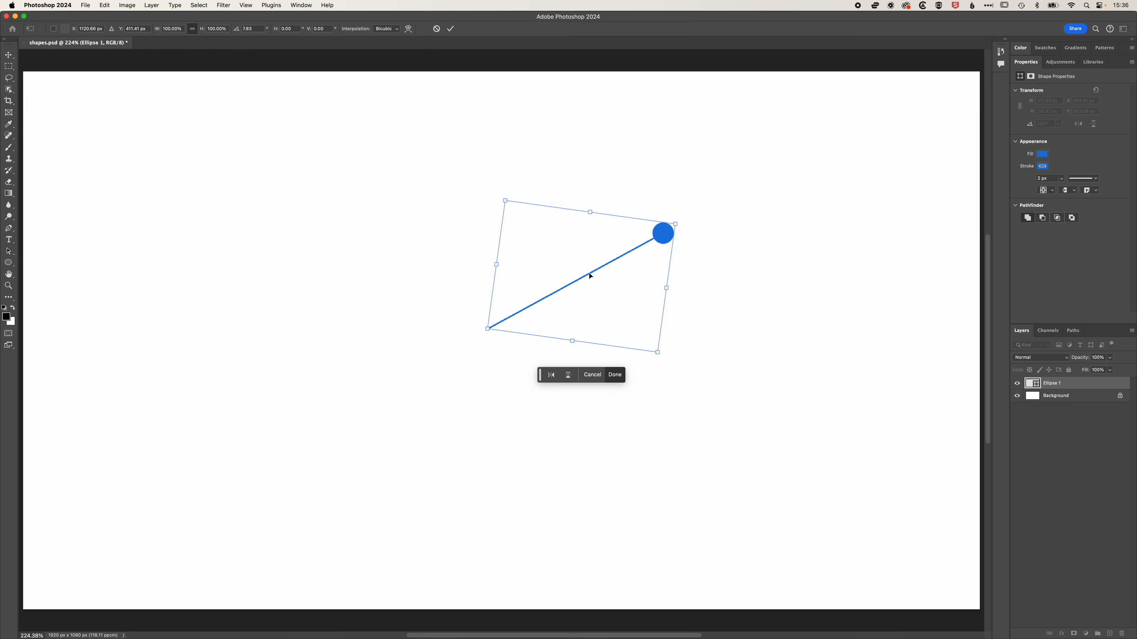
key(super+z)
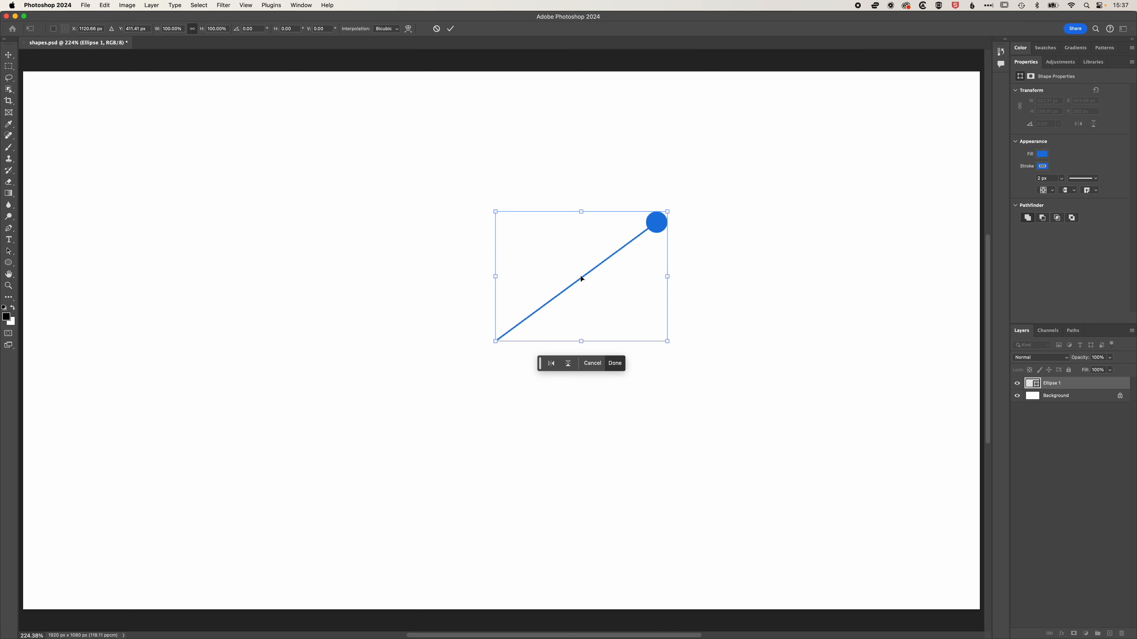
click(8, 56)
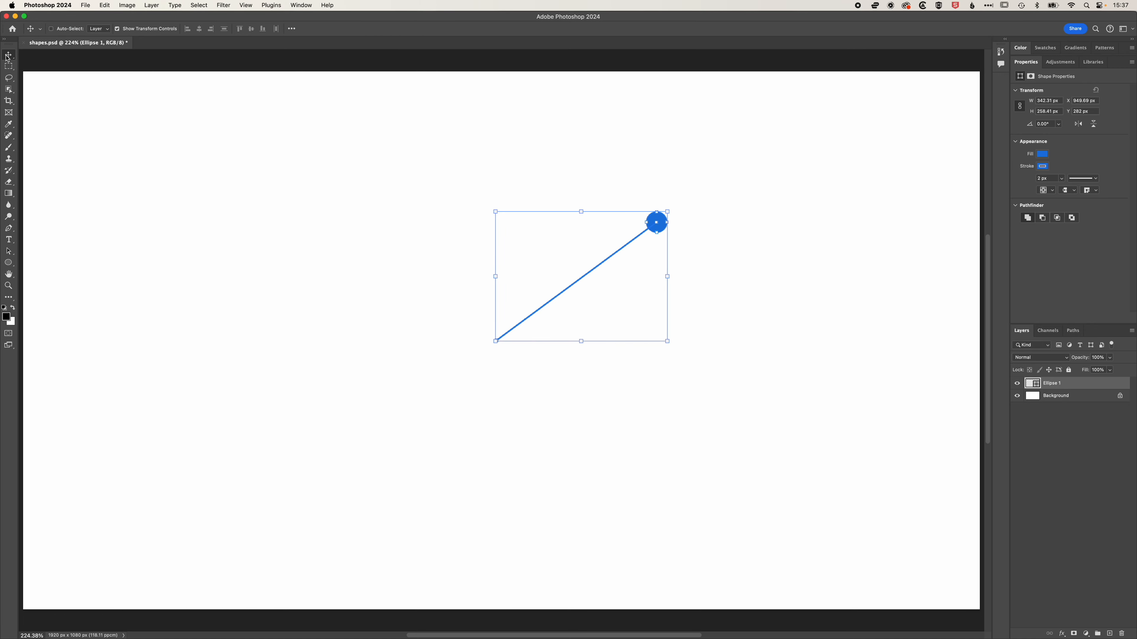
Enable Show Reference Point when using Transform in the Tools preferences.
click(52, 6)
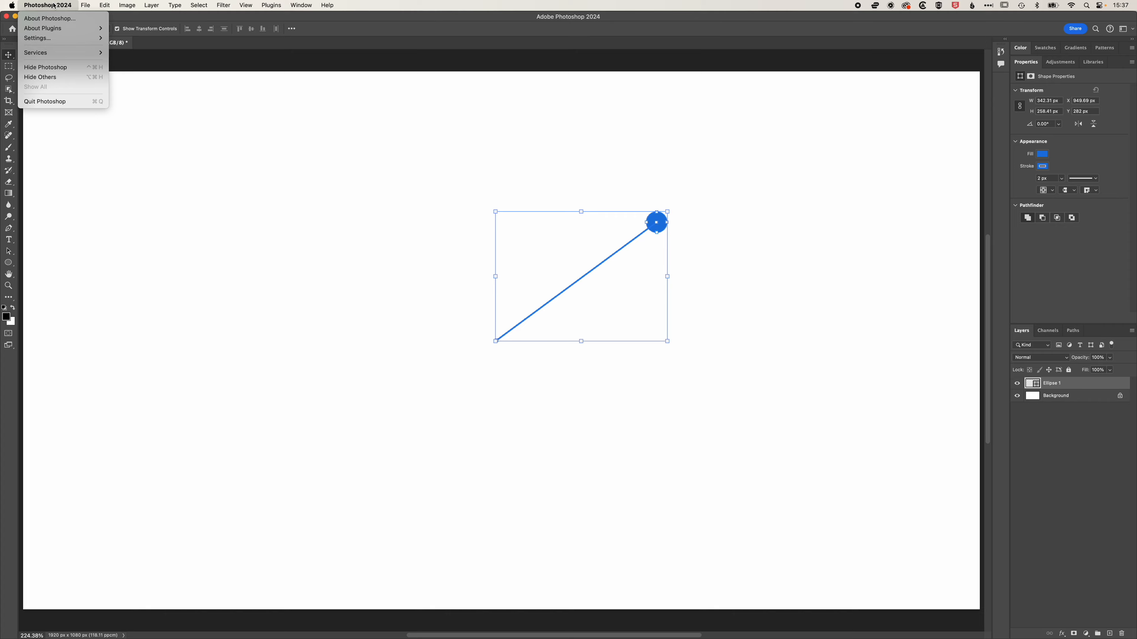
mouse_move(49, 41)
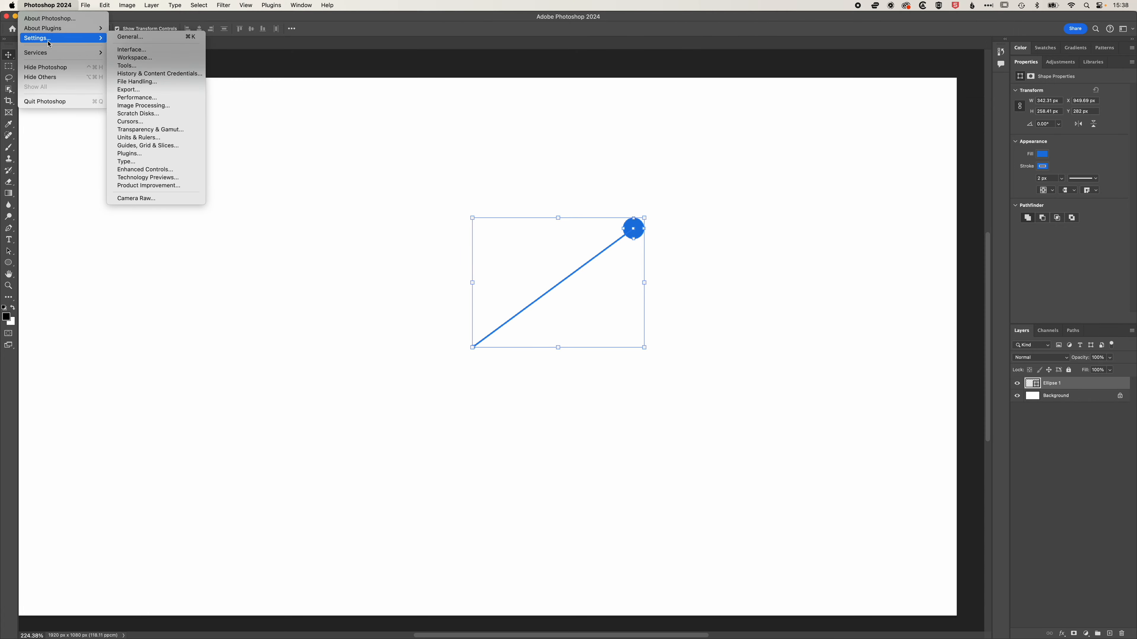
click(144, 66)
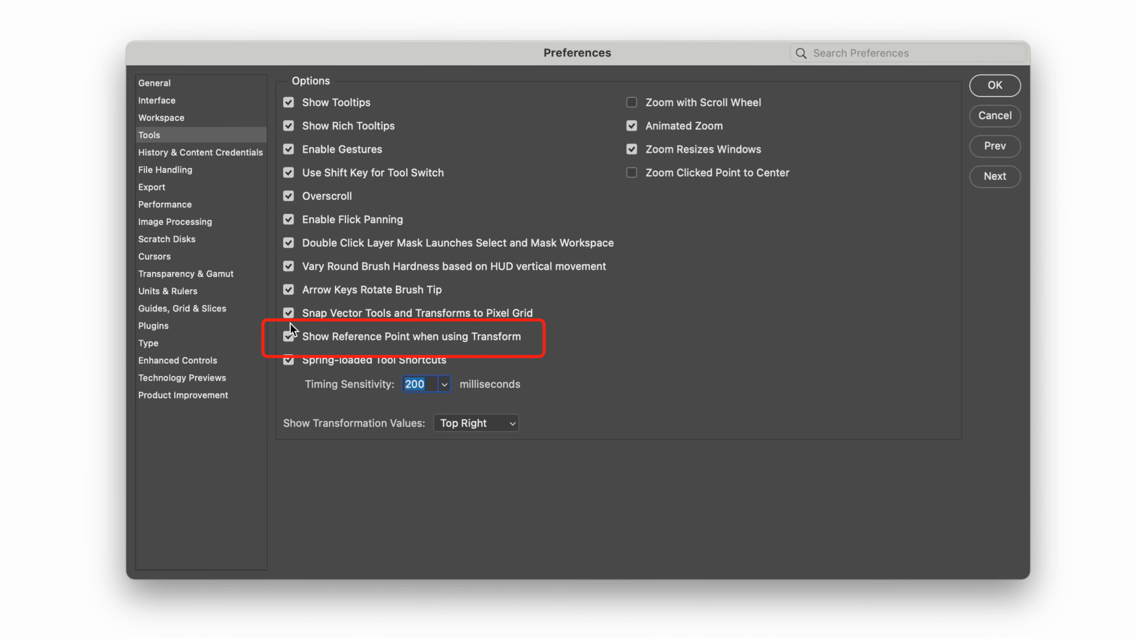
click(997, 87)
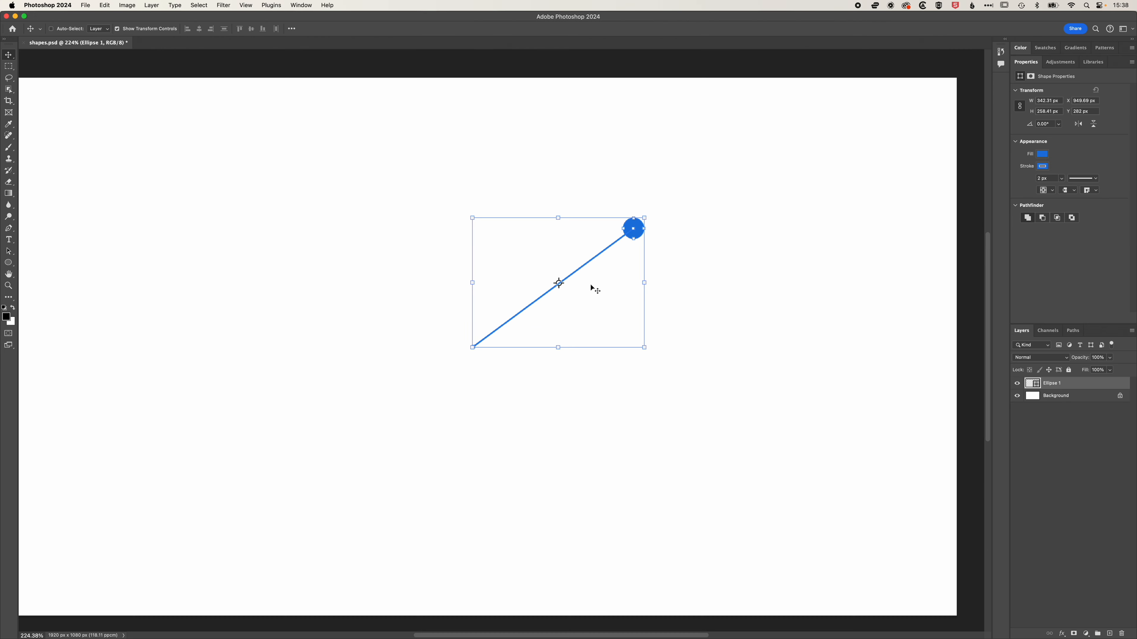
Move the transform reference point to the line's lower-left end and rotate the shape about 10° around it.
drag(558, 283, 472, 347)
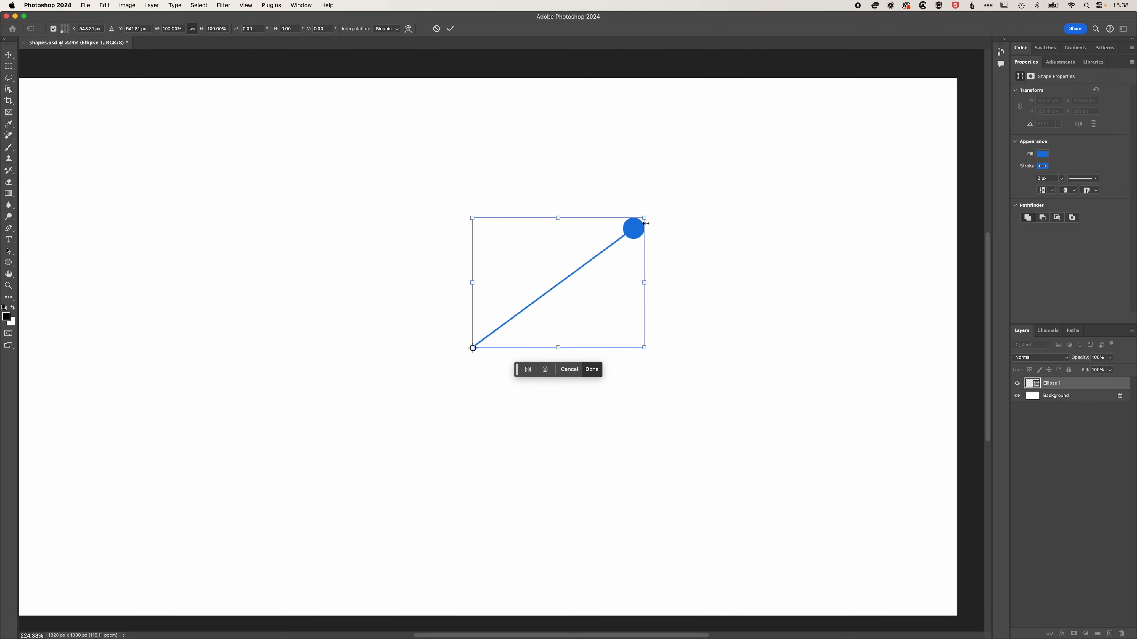
mouse_move(650, 211)
mouse_down()
mouse_move(675, 236)
mouse_move(647, 190)
mouse_move(664, 221)
mouse_up()
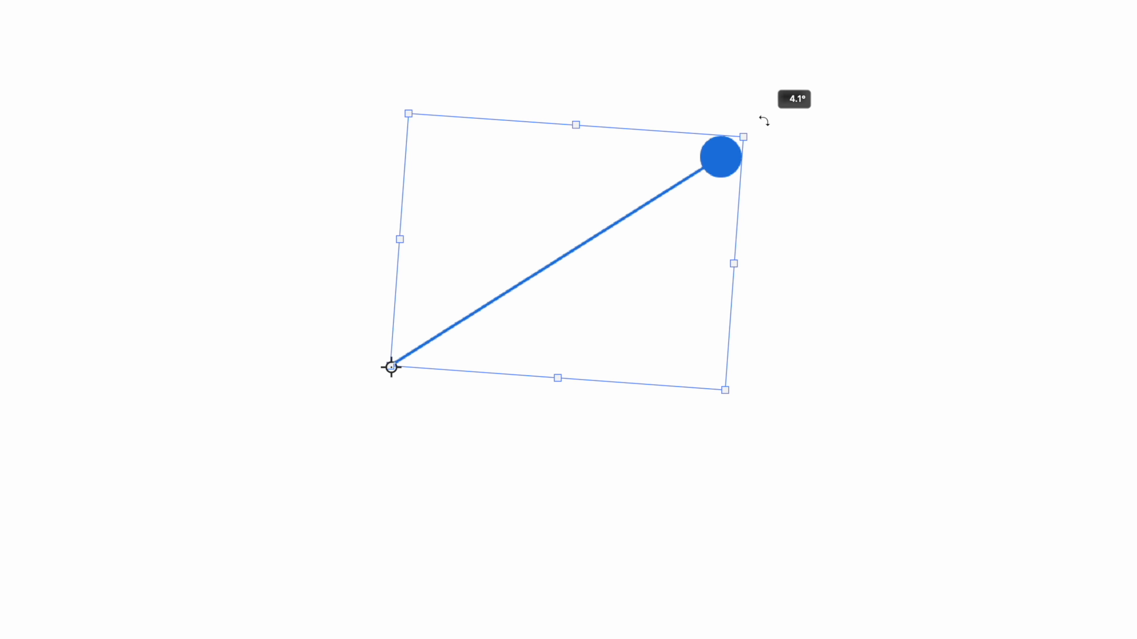
drag(764, 121, 778, 167)
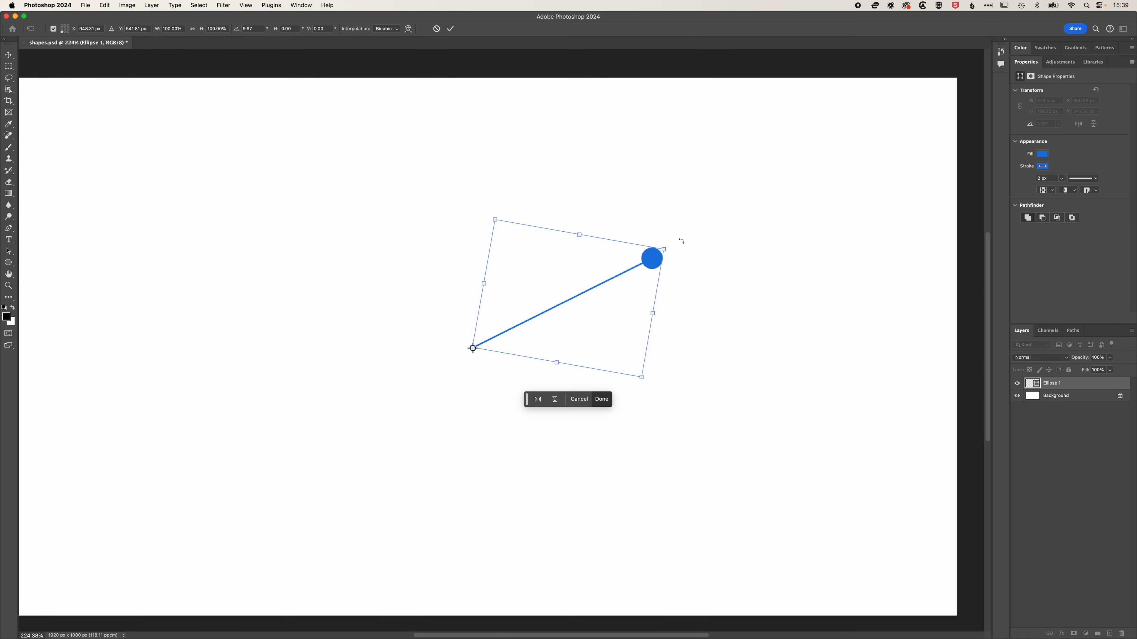
key(Return)
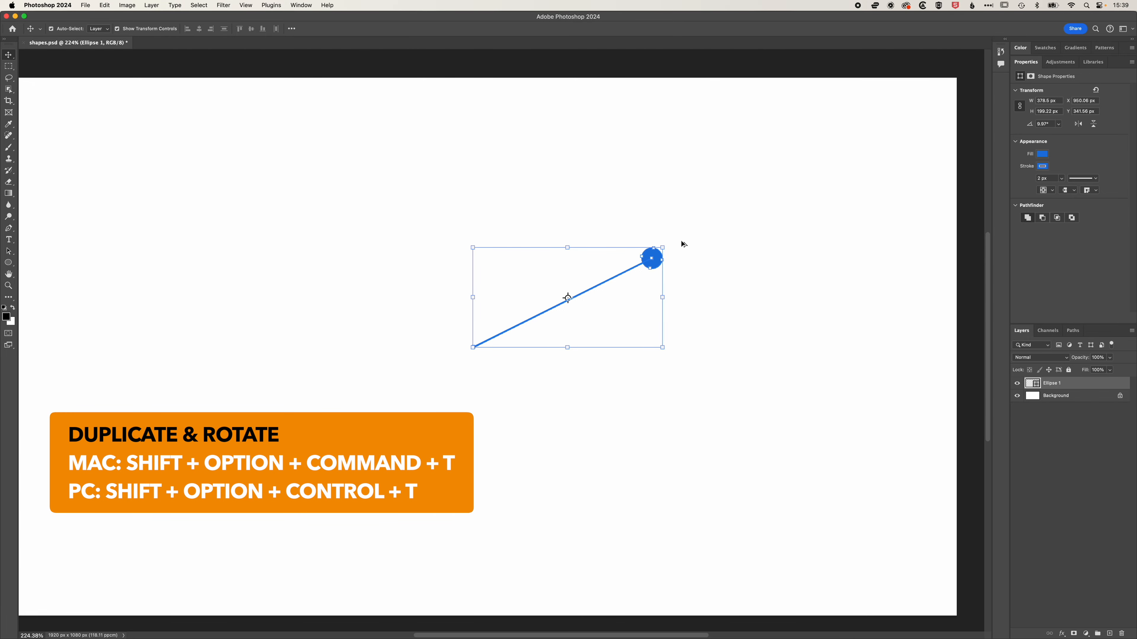
Repeat duplicate-and-rotate until the copies form a full circle of lines and dots around the pivot.
key(alt+shift+super+t)
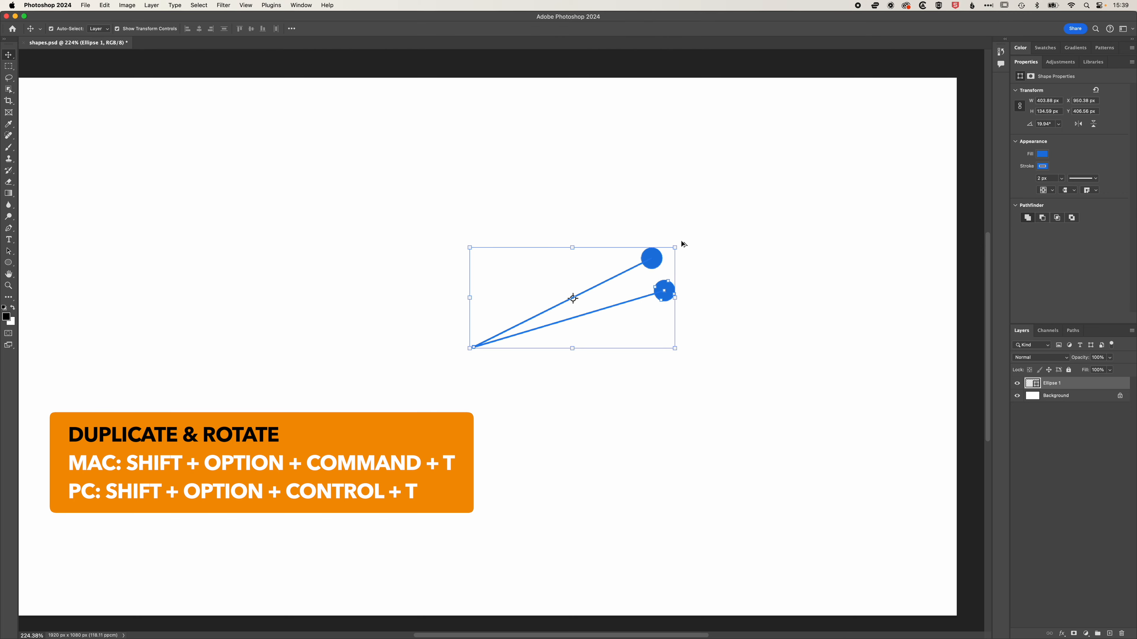
key(alt+shift+super+t)
key(alt+shift+super+t)
key(alt+shift+super+t)
key(alt+shift+super+t)
key(alt+shift+super+t)
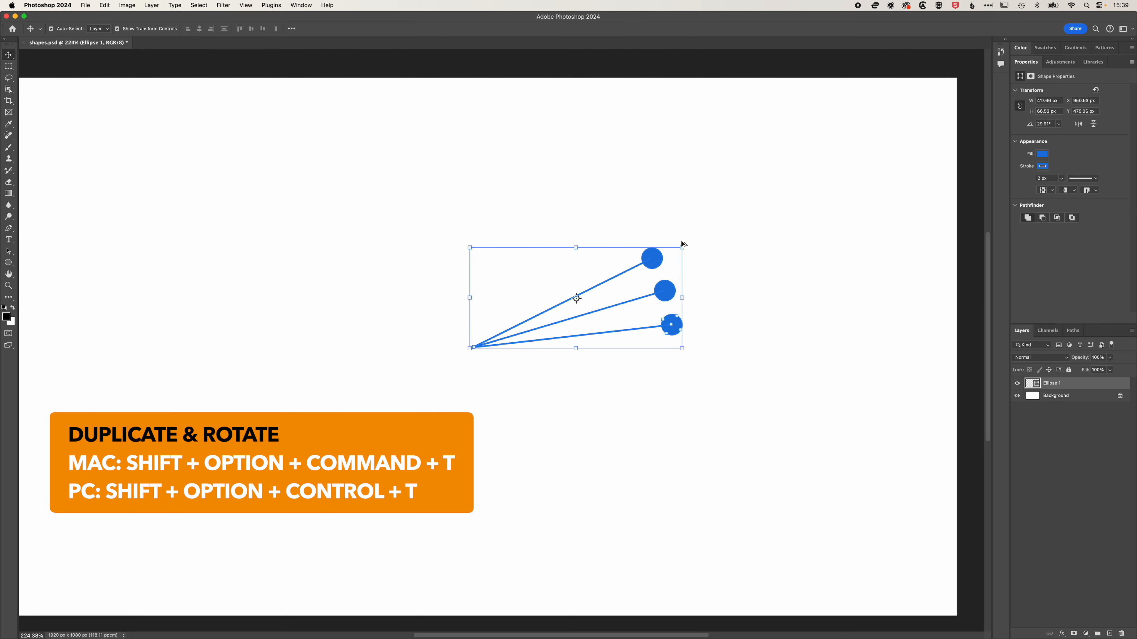
key(alt+shift+super+t)
key(alt+shift+super+t)
key(alt+shift+super+t)
key(alt+shift+super+t)
key(alt+shift+super+t)
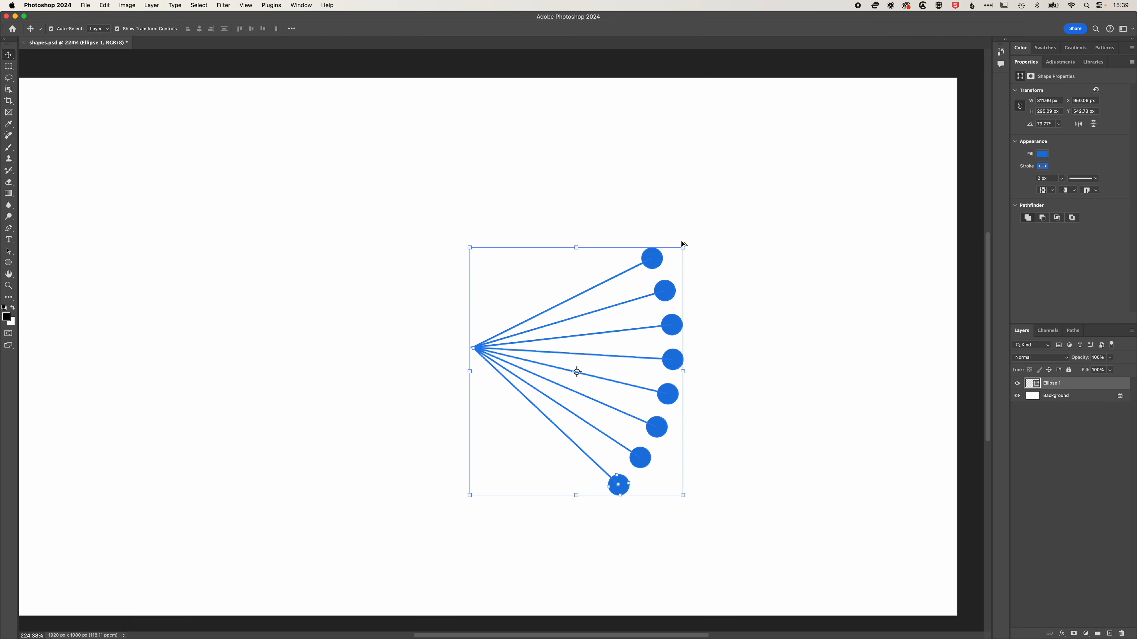
key(alt+shift+super+t)
key(alt+shift+super+t)
key(alt+shift+super+t)
key(alt+shift+super+t)
key(alt+shift+super+t)
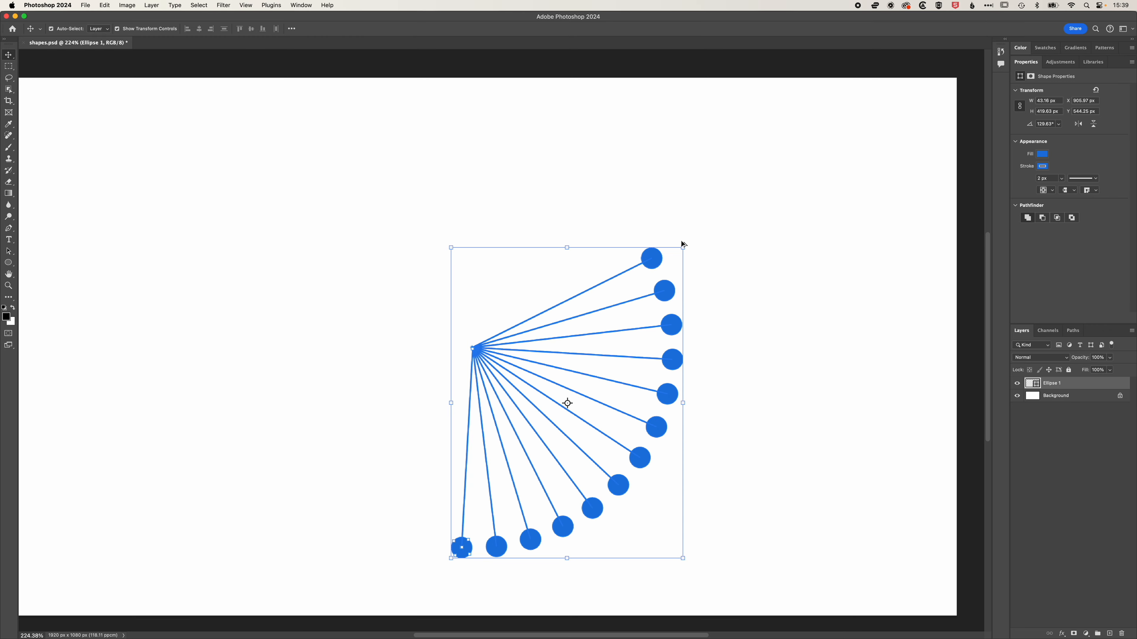
key(alt+shift+super+t)
key(alt+shift+super+t)
key(alt+shift+super+t)
key(alt+shift+super+t)
key(alt+shift+super+t)
key(alt+shift+super+t)
key(alt+shift+super+t)
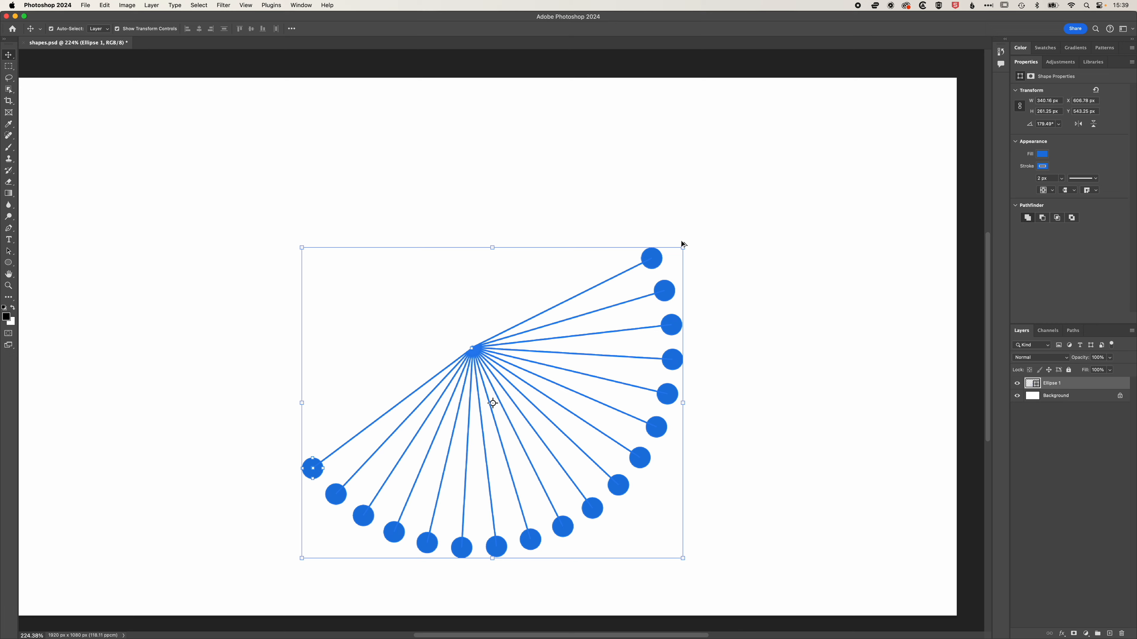
key(alt+shift+super+t)
key(alt+shift+super+t)
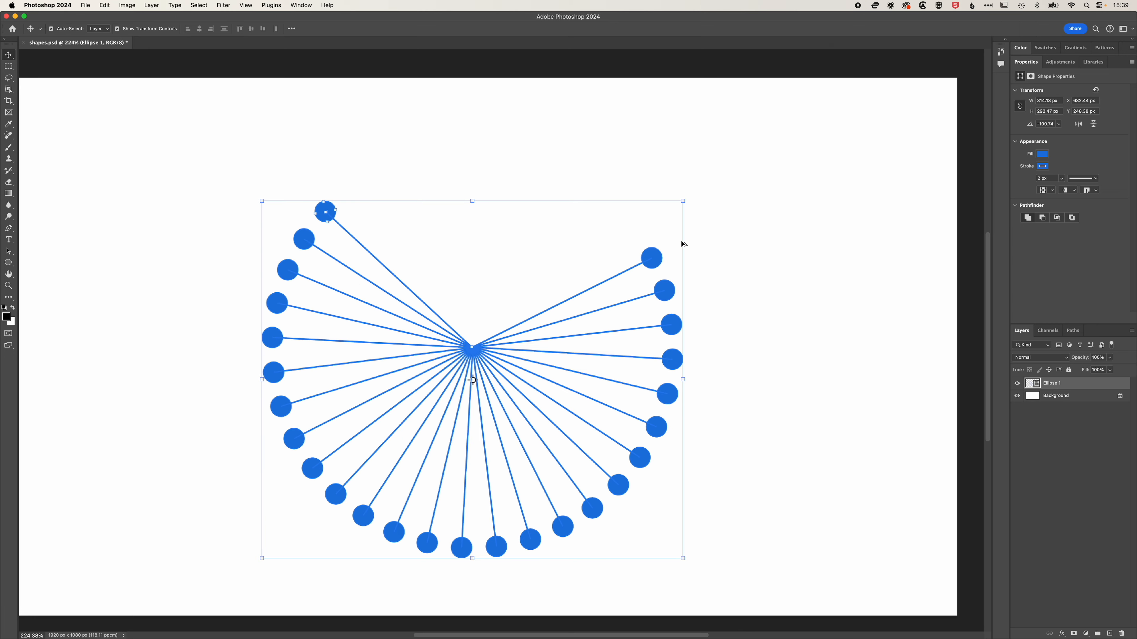
key(alt+shift+super+t)
key(alt+shift+super+t)
key(alt+shift+super+t)
key(alt+shift+super+t)
key(alt+shift+super+t)
key(alt+shift+super+t)
key(alt+shift+super+t)
key(alt+shift+super+t)
key(alt+shift+super+t)
key(alt+shift+super+t)
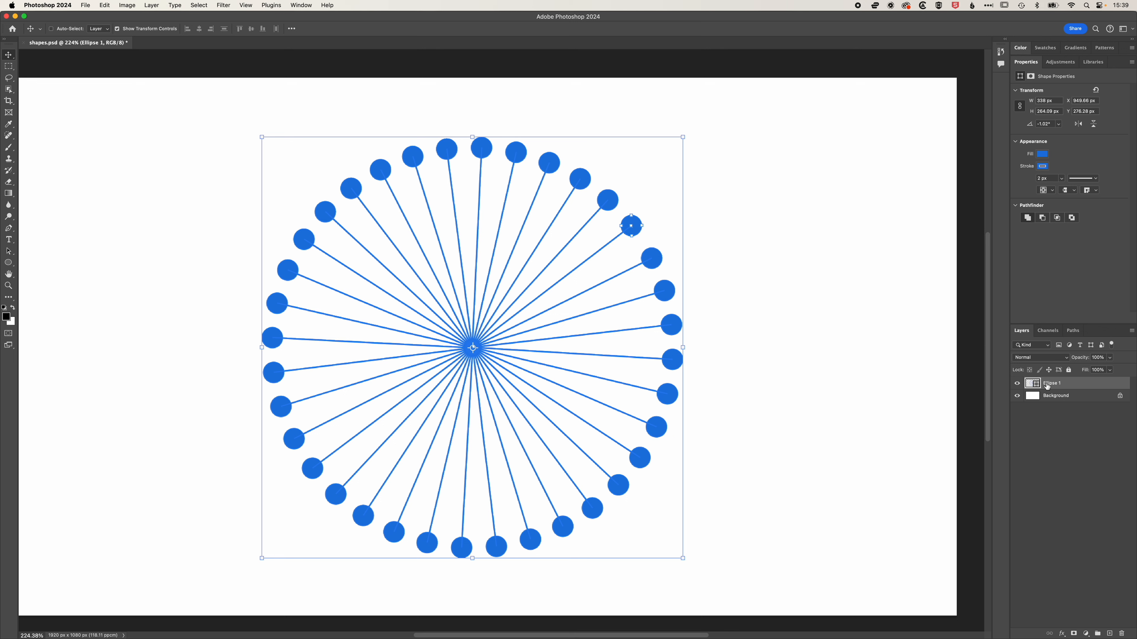
Switch to the Brush tool and add a new blank layer above the shape layer.
click(1048, 426)
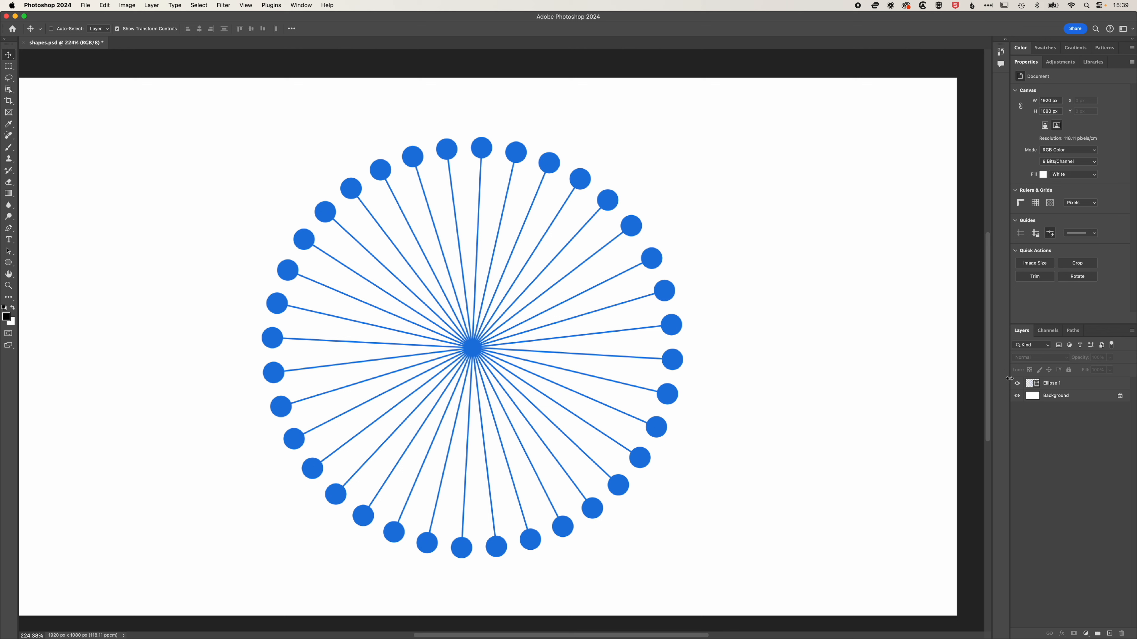
click(1066, 387)
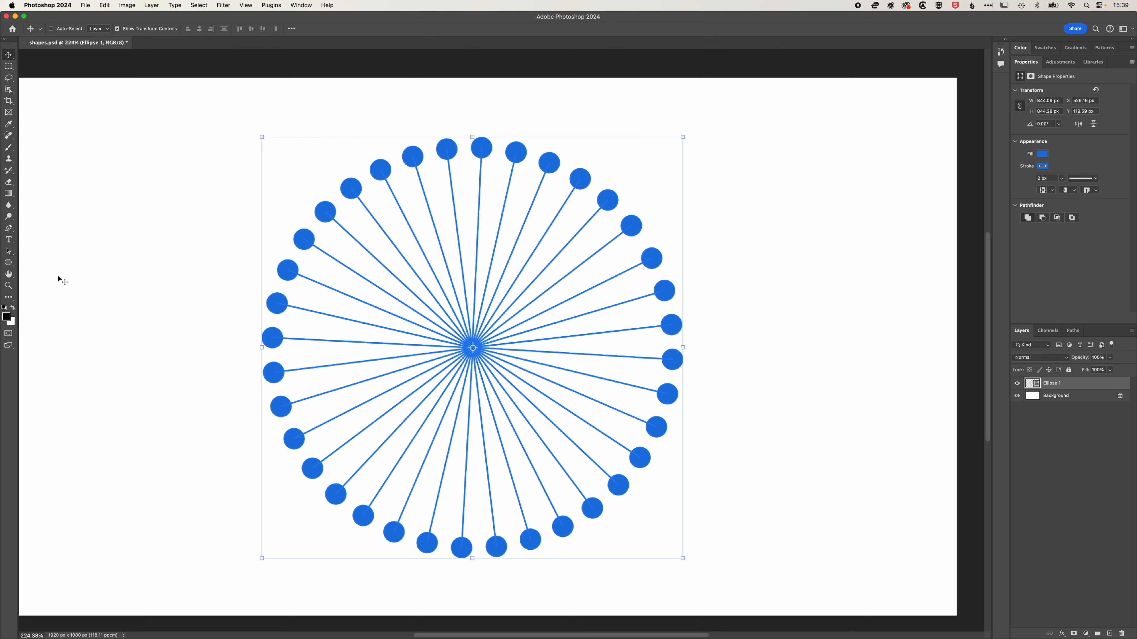
click(8, 147)
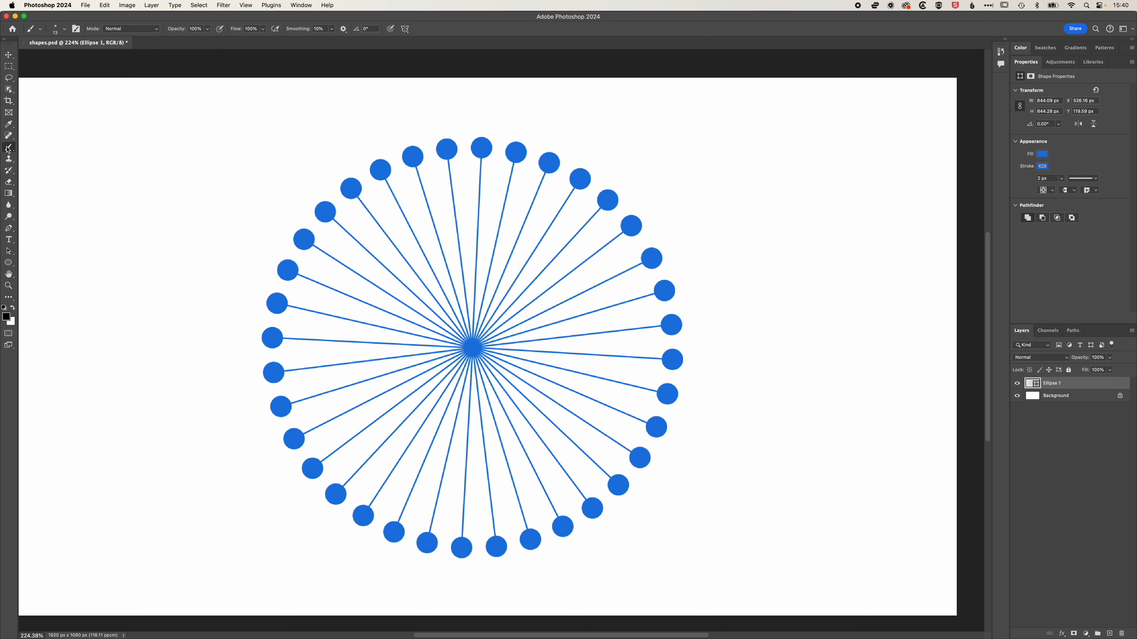
click(1109, 633)
Set the brush size to 460 px with 0% hardness.
right_click(565, 249)
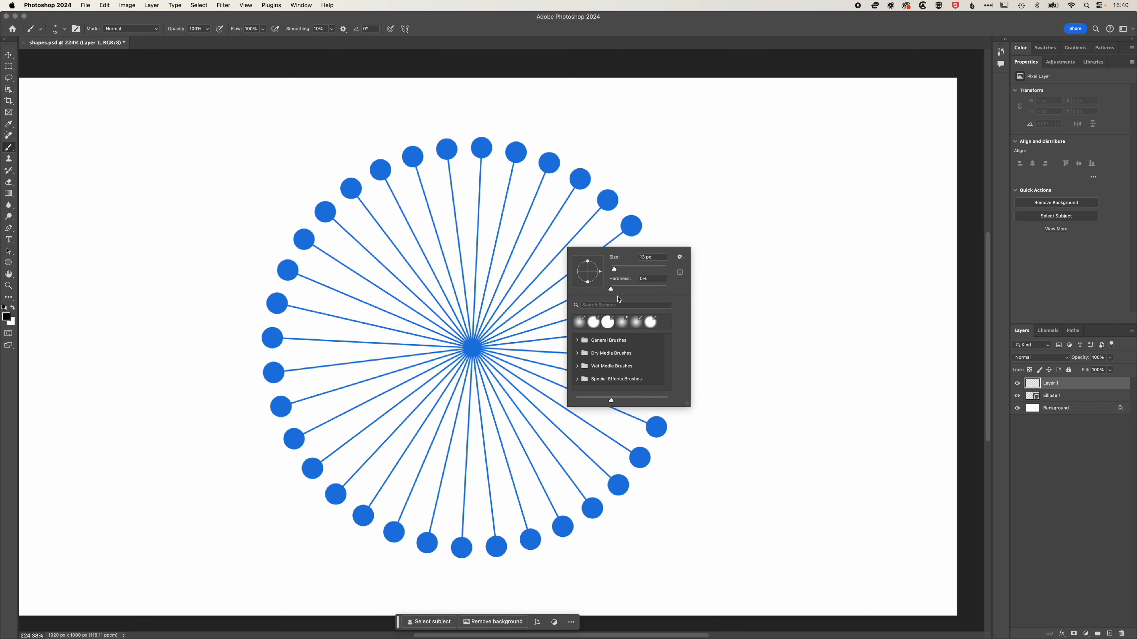
drag(614, 269, 660, 271)
click(612, 291)
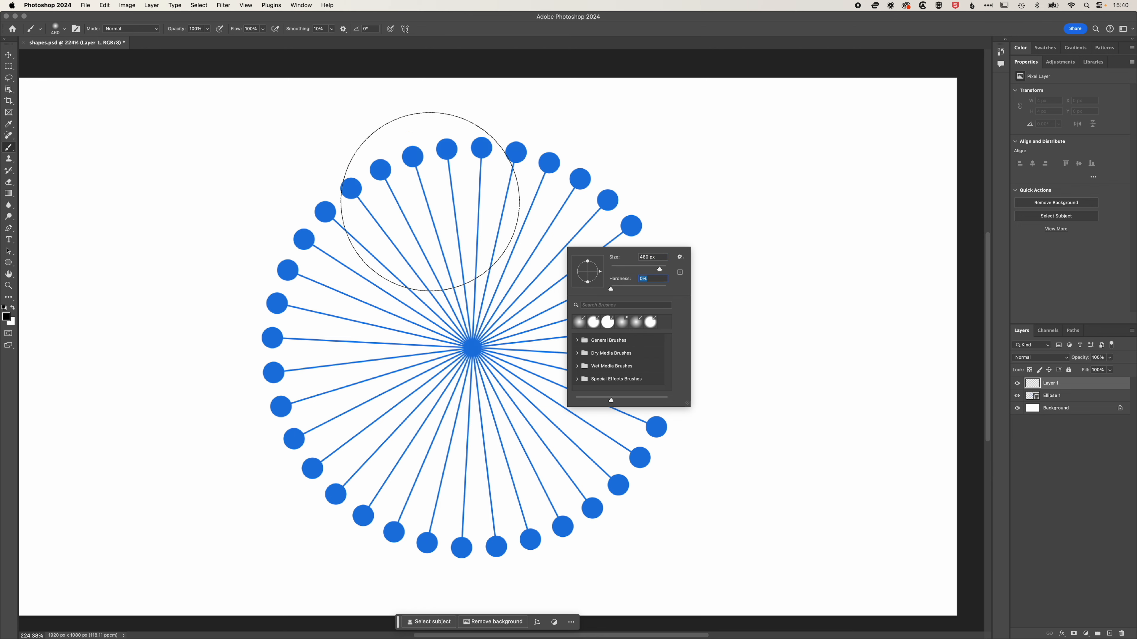
Paint soft black blobs around the circle on the new layer.
click(430, 202)
click(264, 367)
click(591, 229)
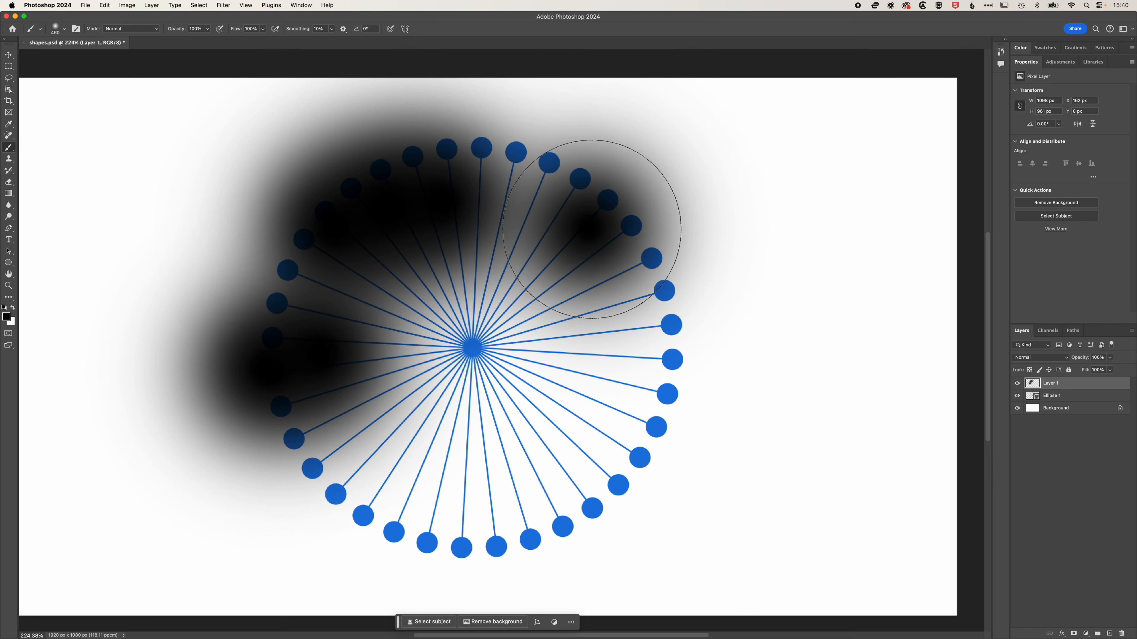
drag(592, 229, 654, 278)
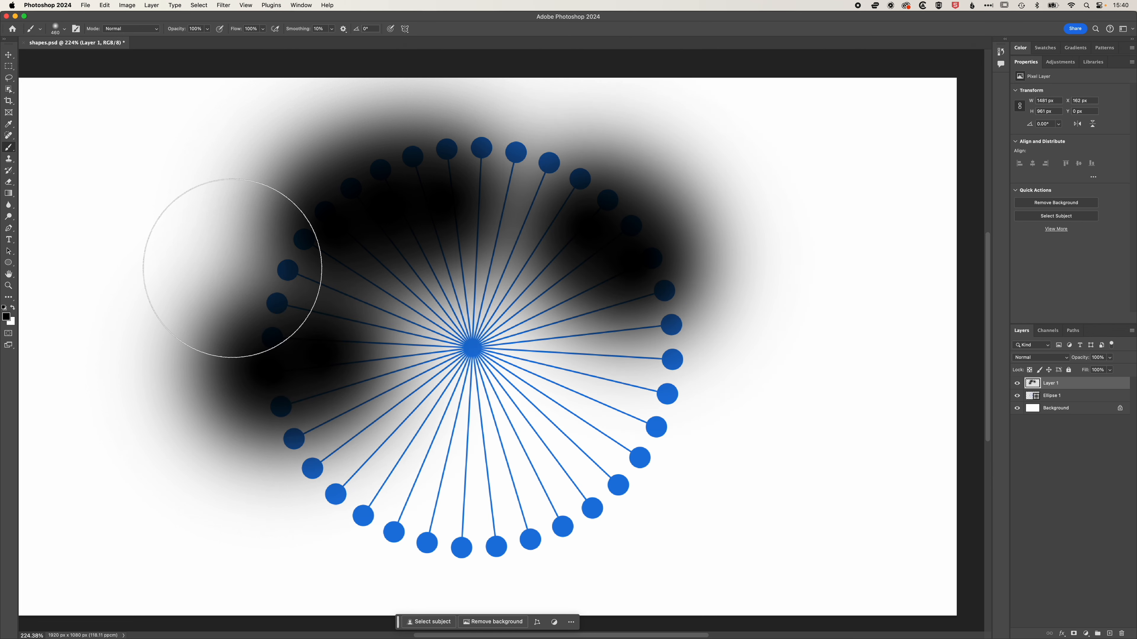
Set the foreground colour to magenta c404e0.
click(7, 317)
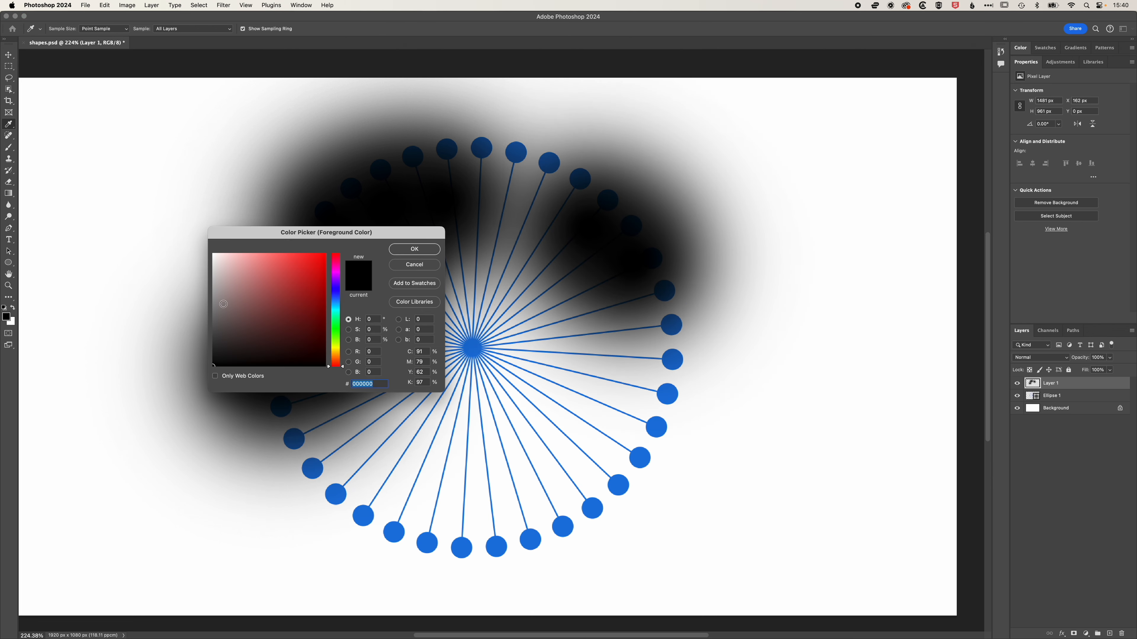
click(324, 267)
drag(335, 272, 336, 276)
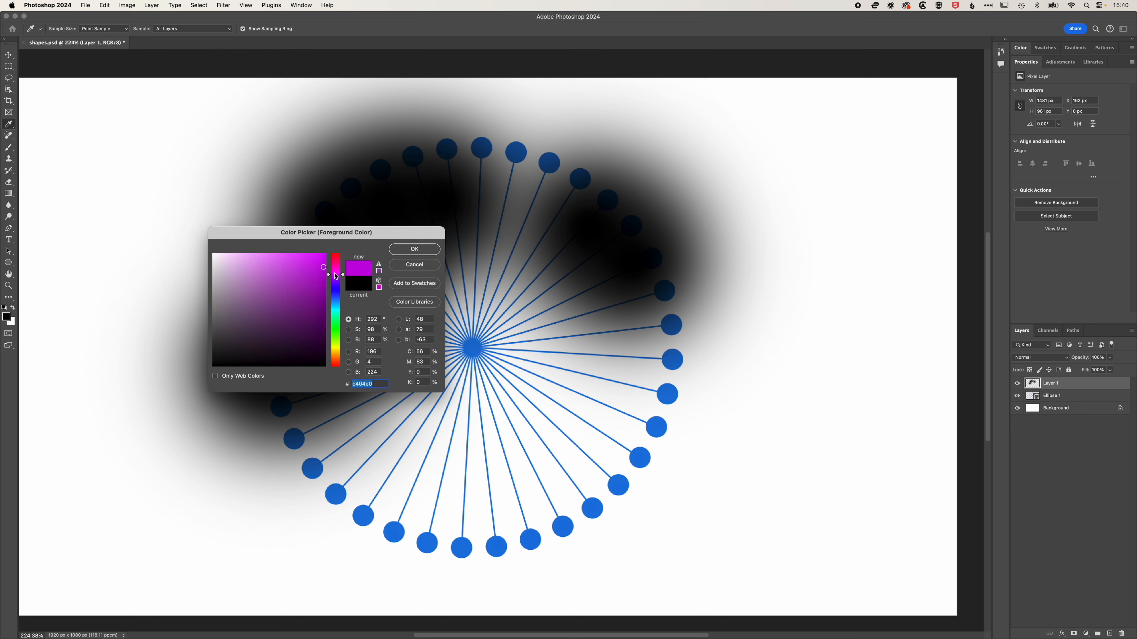
click(415, 250)
Paint soft magenta strokes over the upper and central part of the circle.
key(b)
mouse_move(393, 165)
mouse_down()
mouse_move(266, 241)
mouse_move(332, 400)
mouse_up()
drag(418, 317, 475, 367)
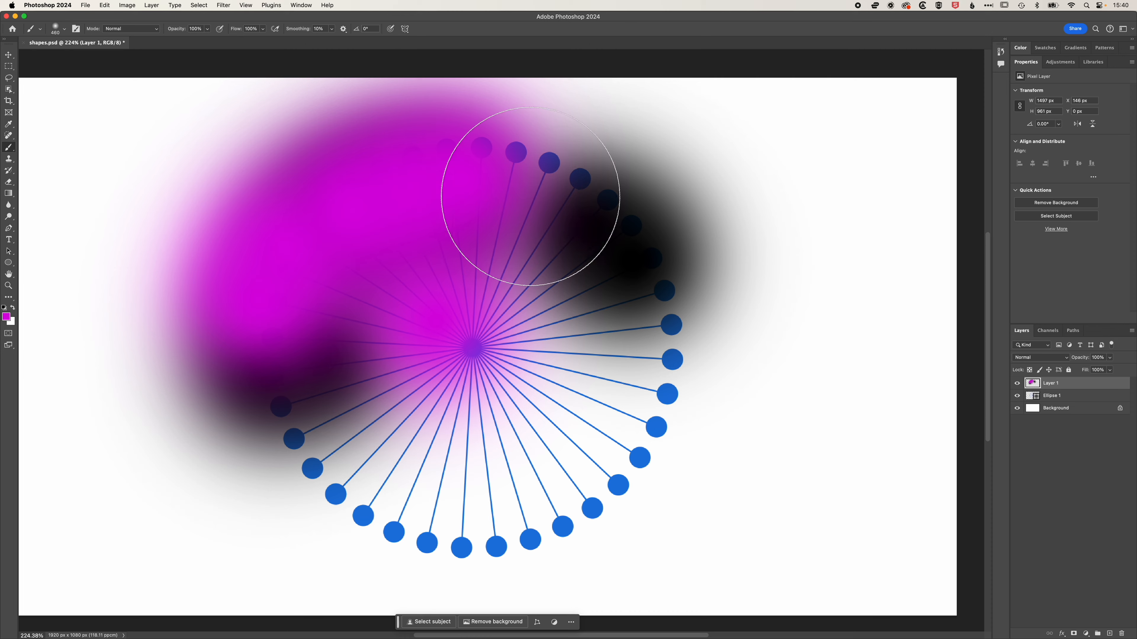
drag(597, 204, 644, 210)
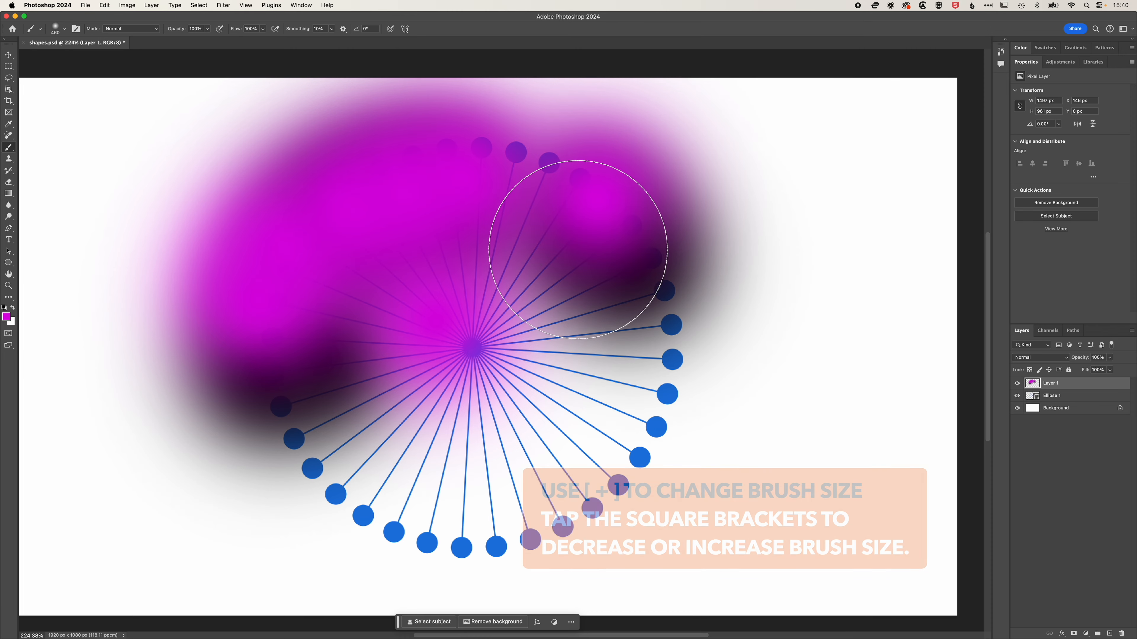
Enlarge the brush and paint magenta over the circle's right side.
key(bracketright)
key(bracketright)
key(bracketright)
key(bracketright)
key(bracketright)
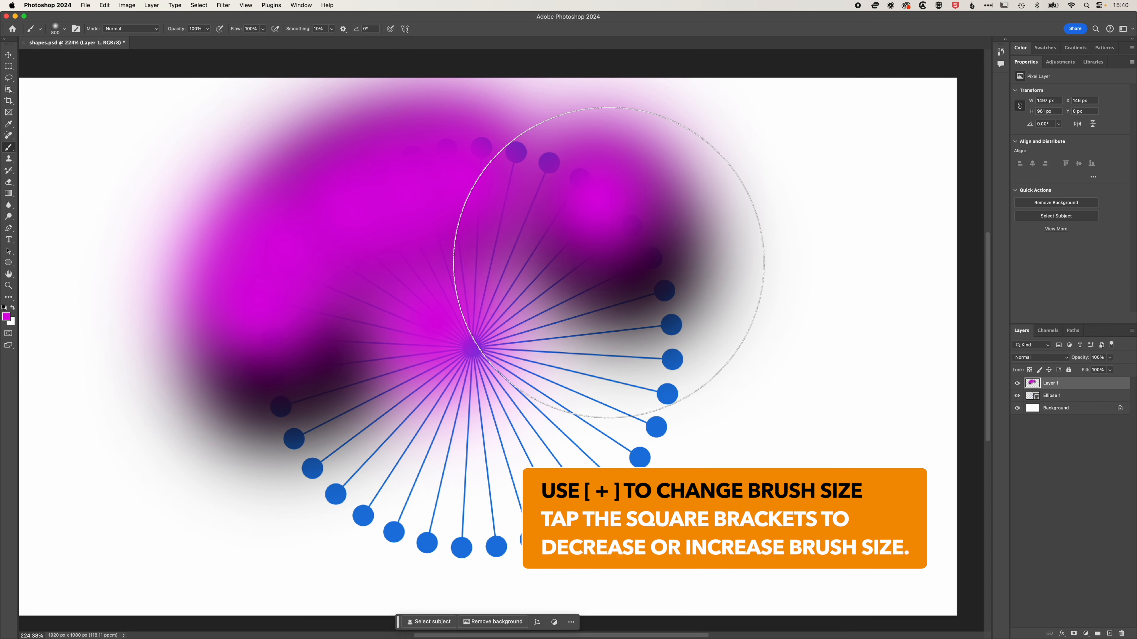
click(617, 269)
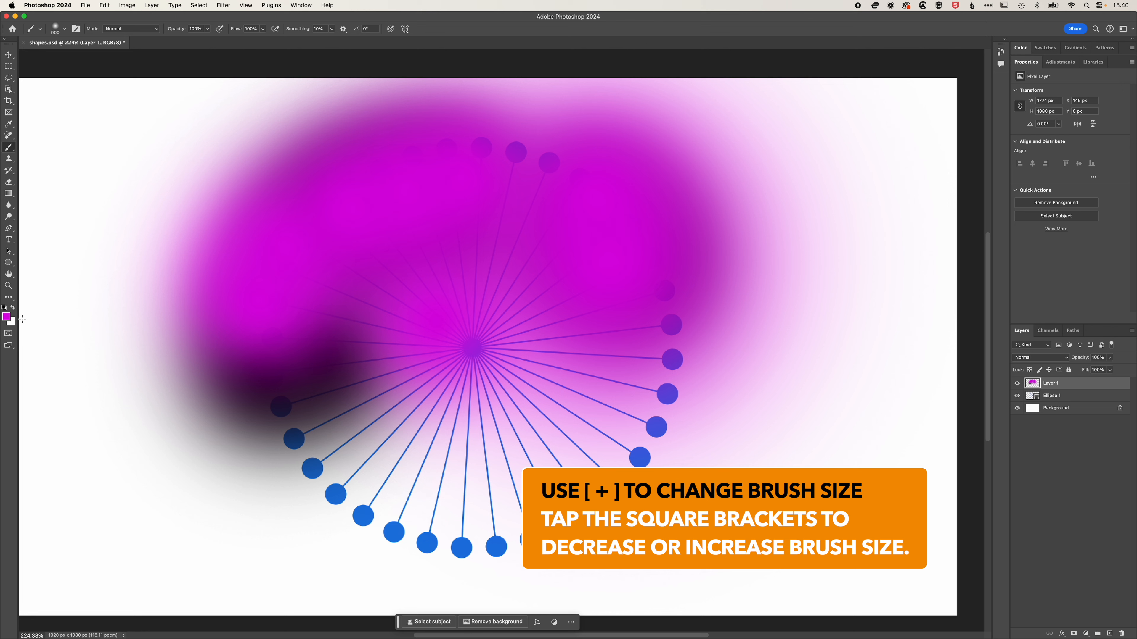
Set the foreground colour to yellow e0ce04.
click(6, 317)
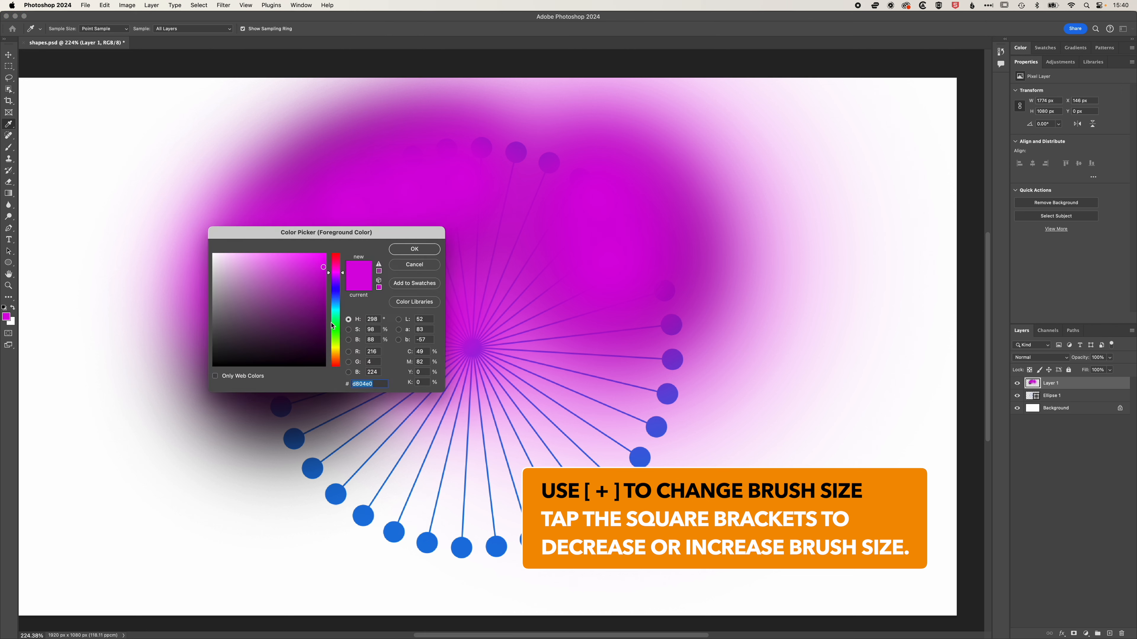
click(337, 344)
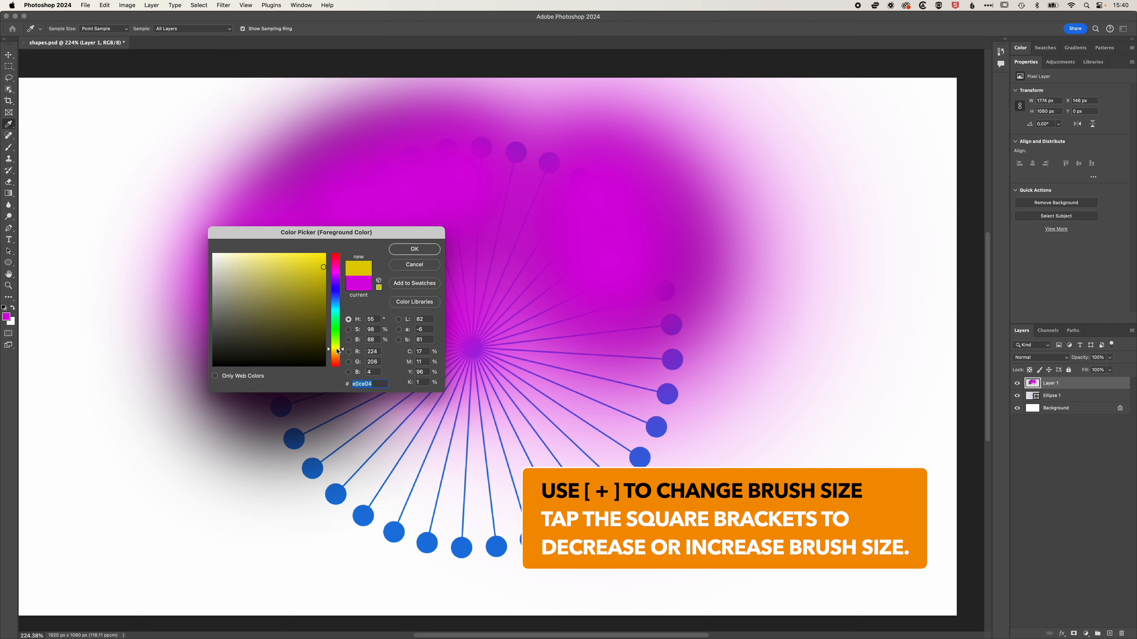
key(Return)
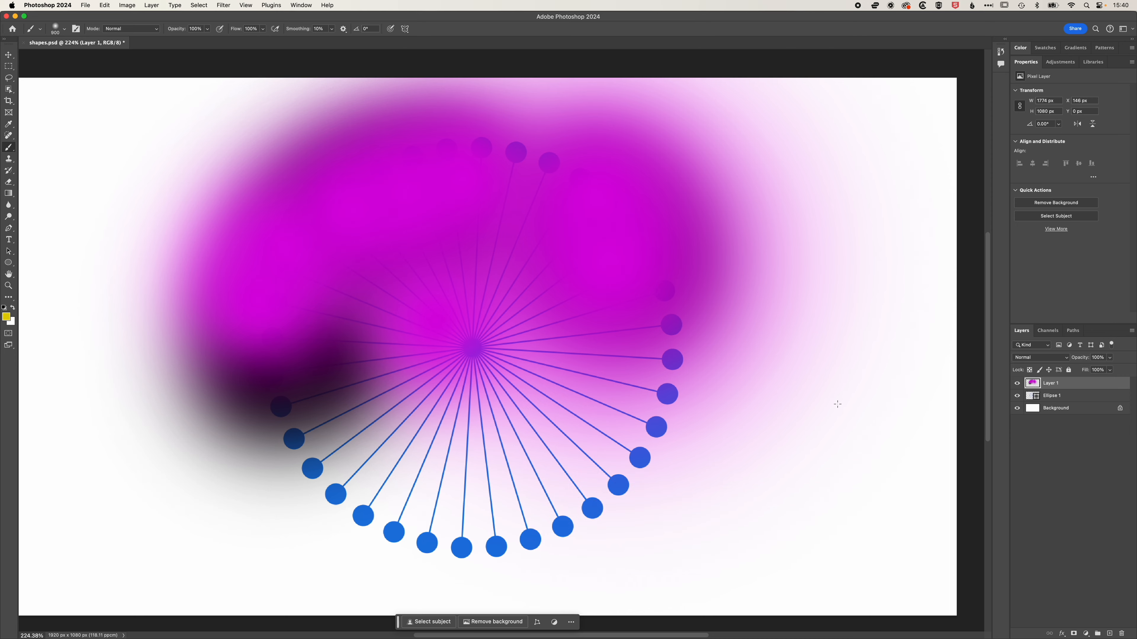
Paint soft yellow strokes over the circle's lower right side and reduce the brush size.
drag(604, 482, 635, 482)
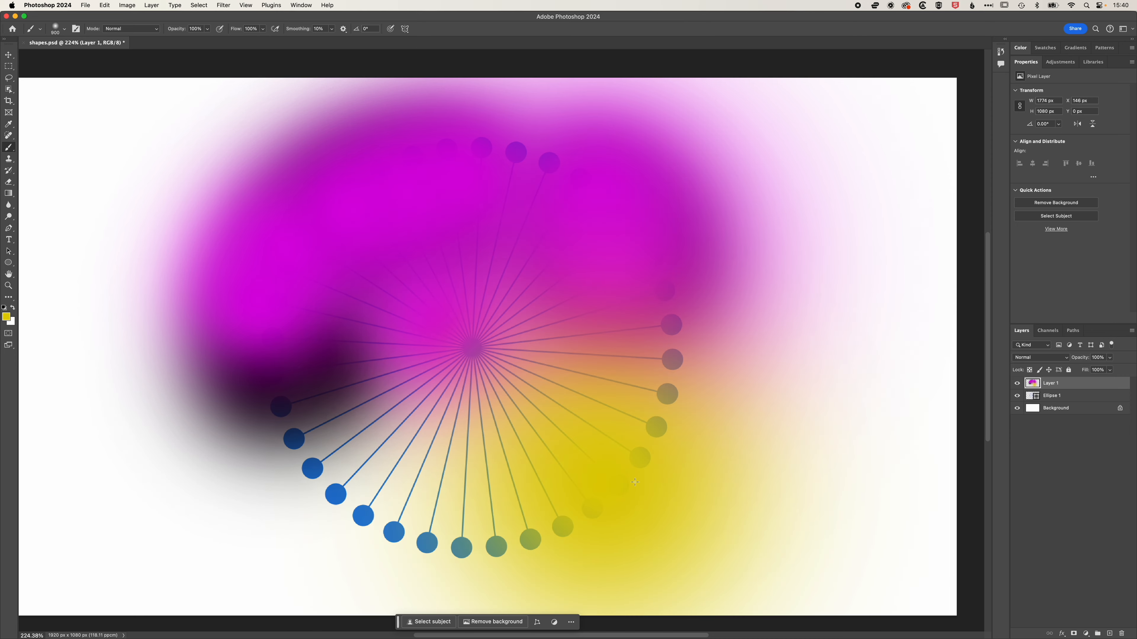
drag(688, 338, 607, 475)
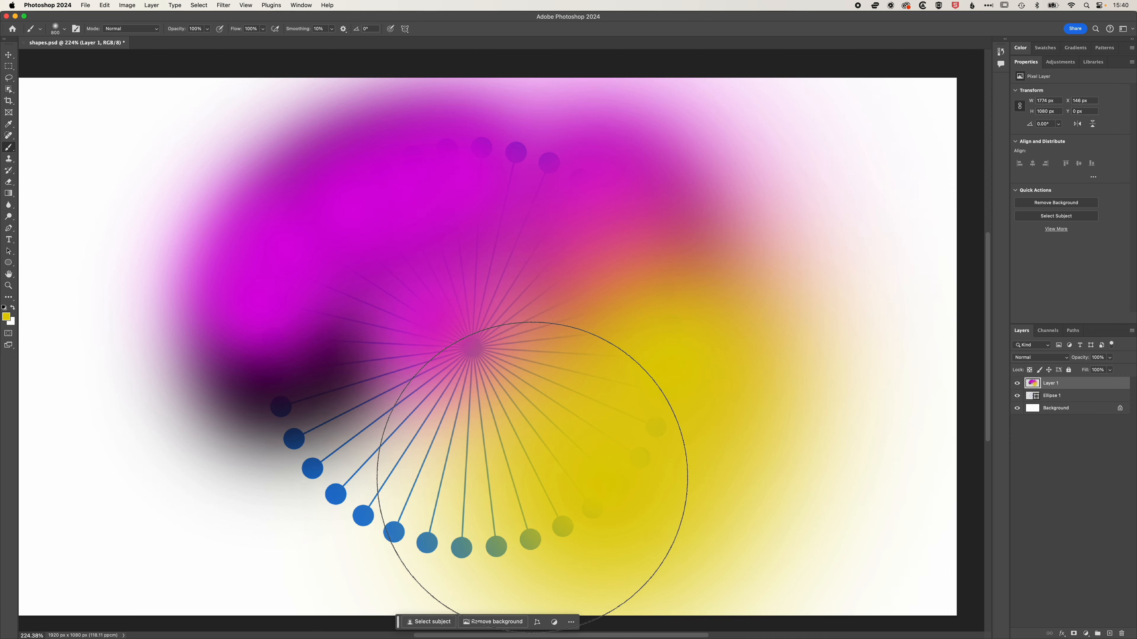
key(bracketleft)
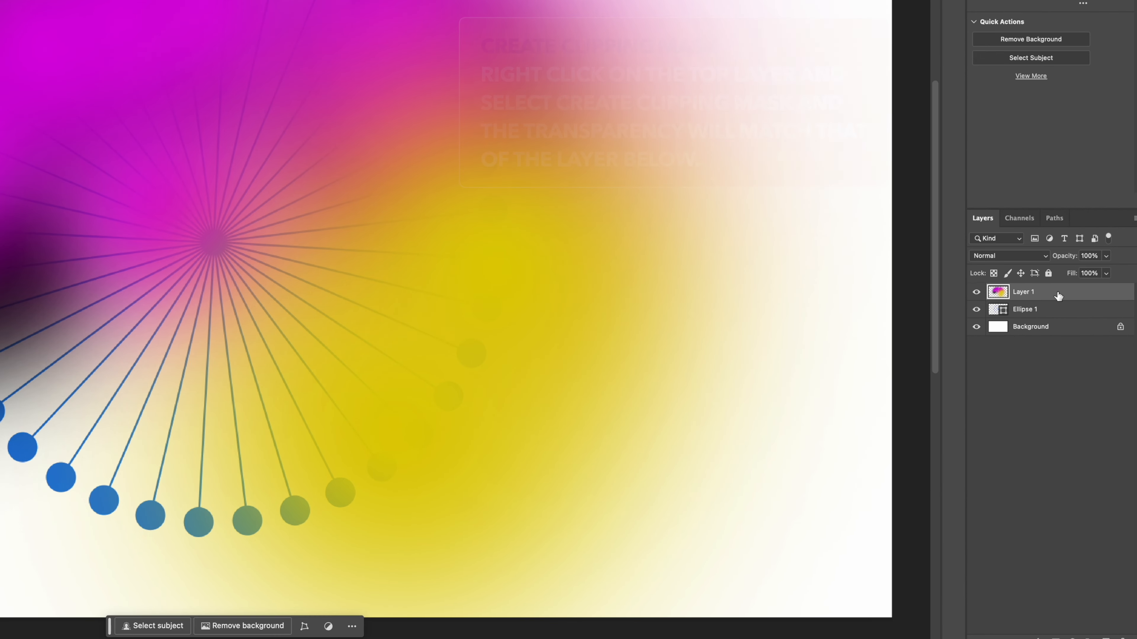
Create a clipping mask so the painted layer is clipped to the ellipse layer below.
right_click(1057, 293)
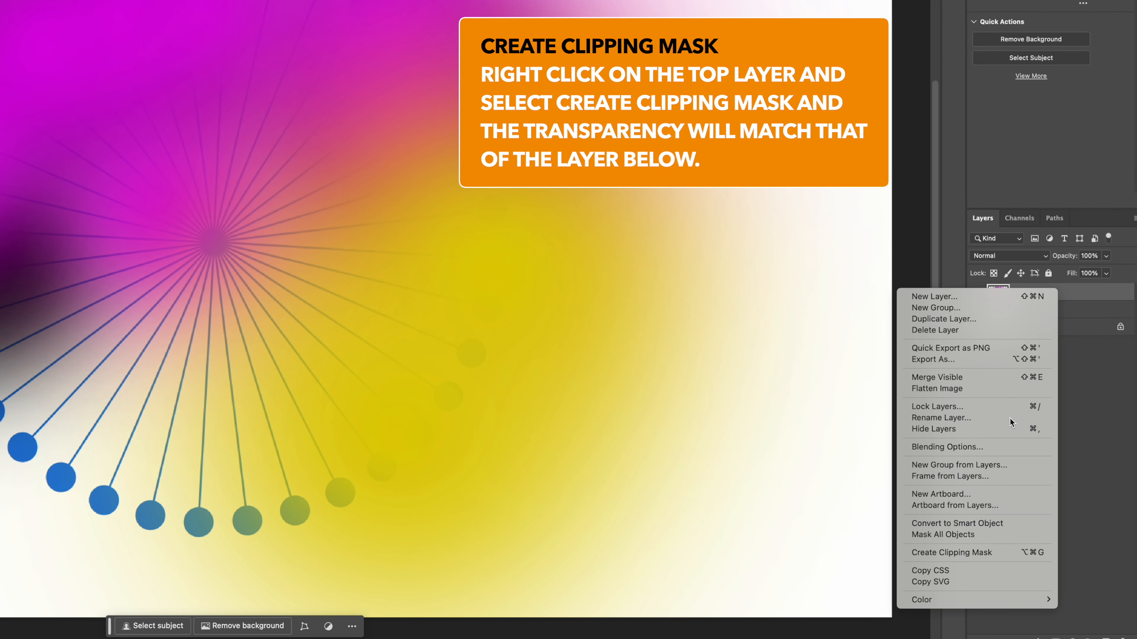
click(974, 552)
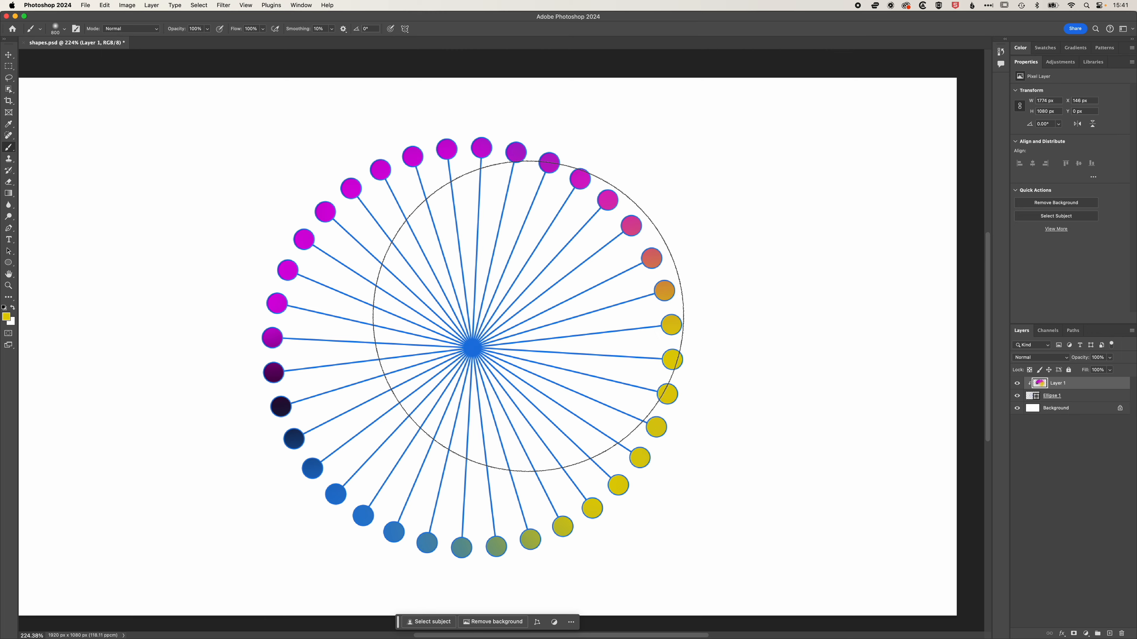
Rasterize the Ellipse 1 shape layer.
key(v)
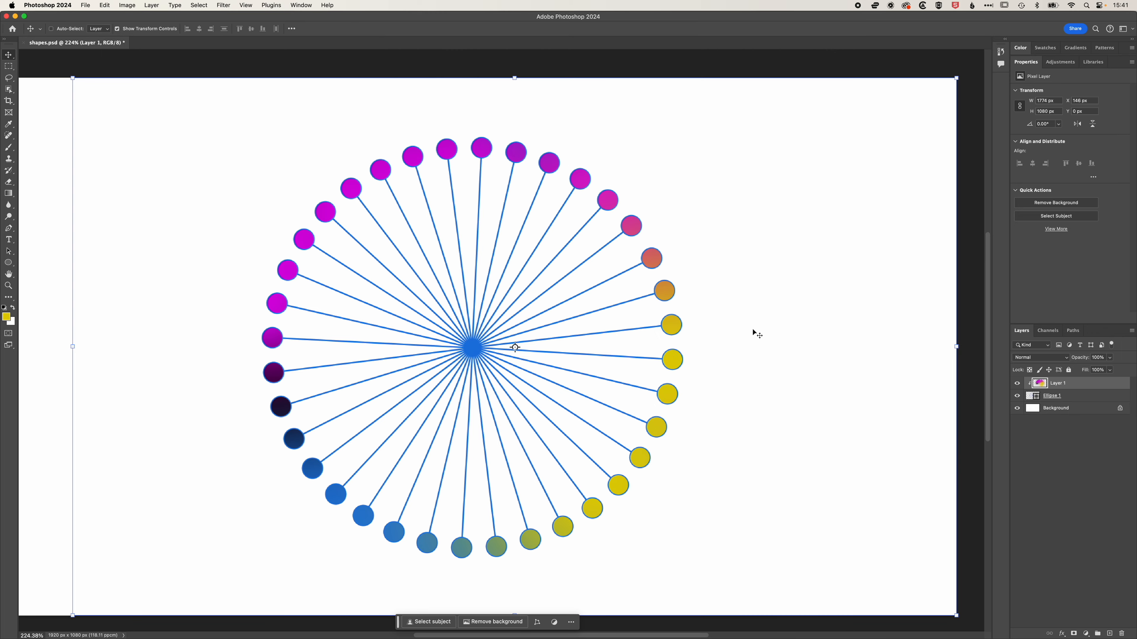
key(super+equal)
key(super+equal)
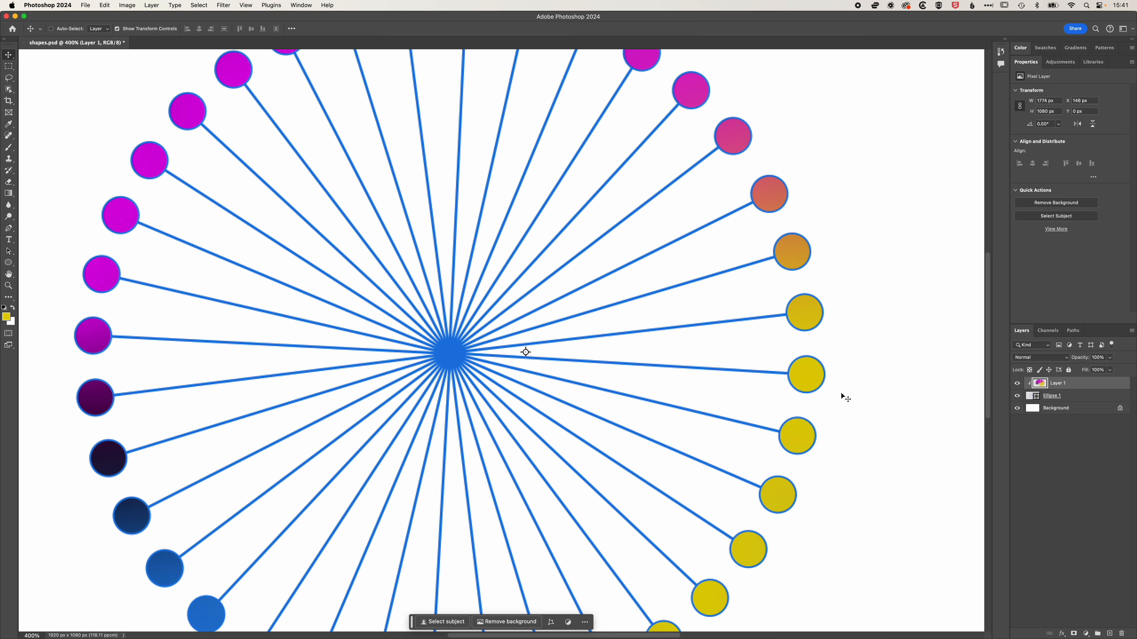
click(1016, 396)
click(1017, 396)
click(1093, 396)
right_click(1088, 367)
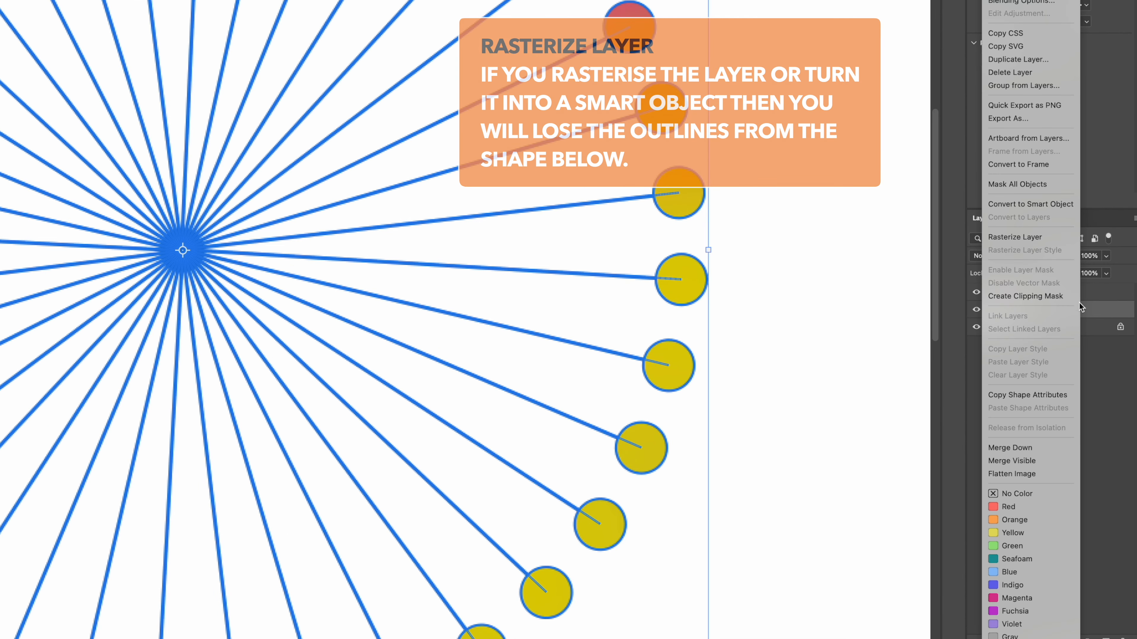
click(1024, 238)
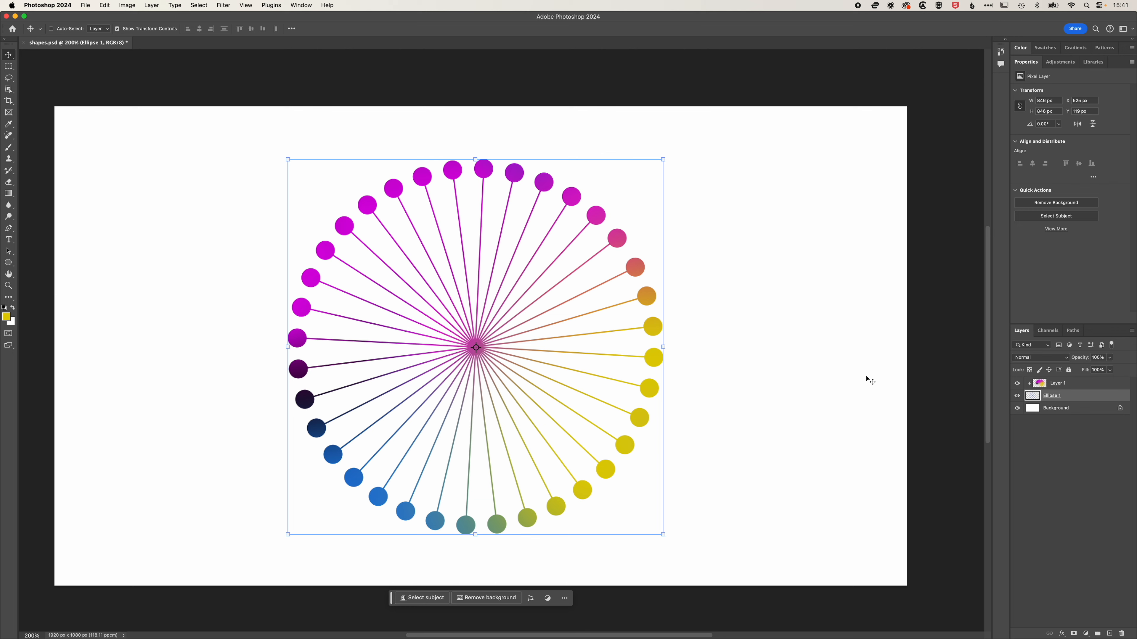
Hide and show the colour layer, then move the burst slightly up and to the right.
click(1016, 384)
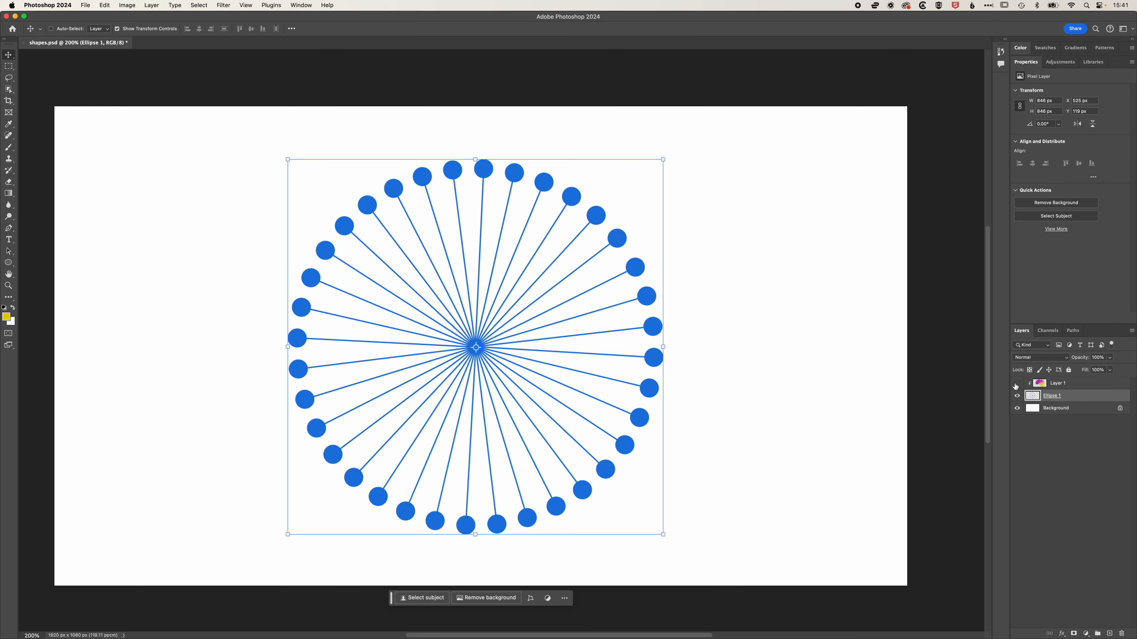
click(1016, 384)
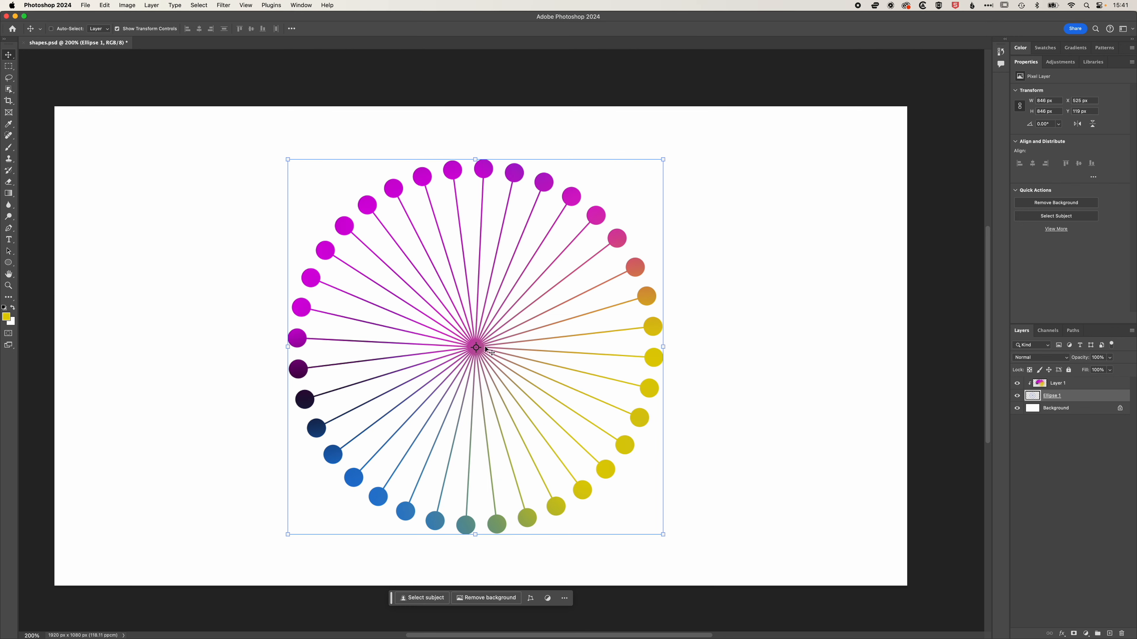
mouse_move(505, 358)
mouse_down()
mouse_move(537, 321)
mouse_move(505, 343)
mouse_move(518, 350)
mouse_up()
Create a new 1920 × 1080 px document with resolution 72 and fit it on screen.
key(super+n)
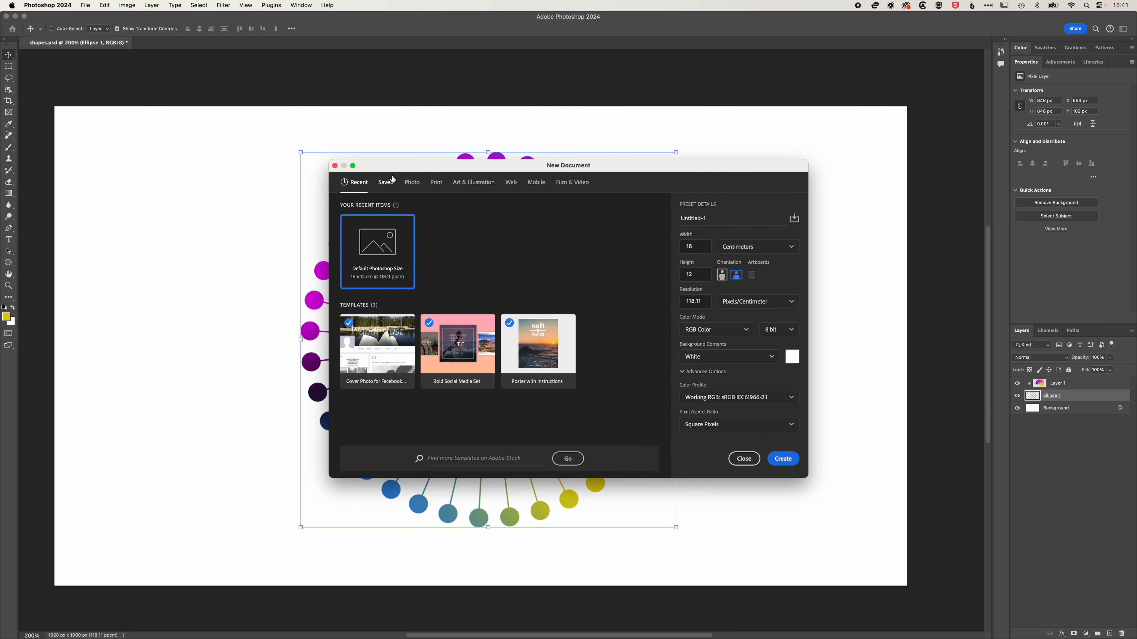
click(750, 250)
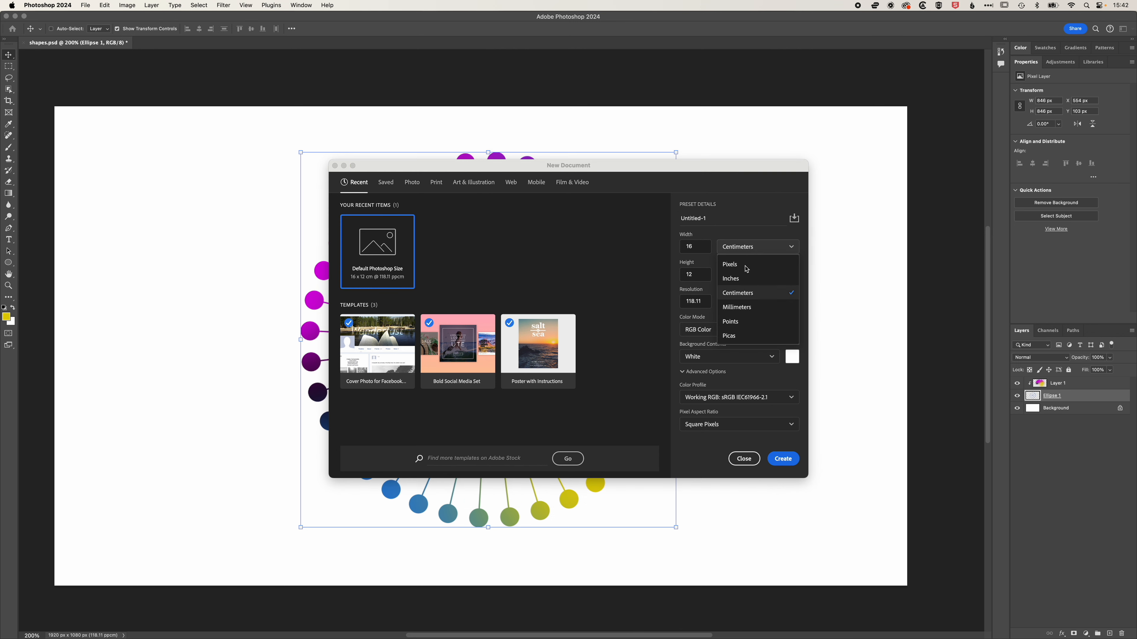
click(730, 264)
drag(706, 247, 639, 246)
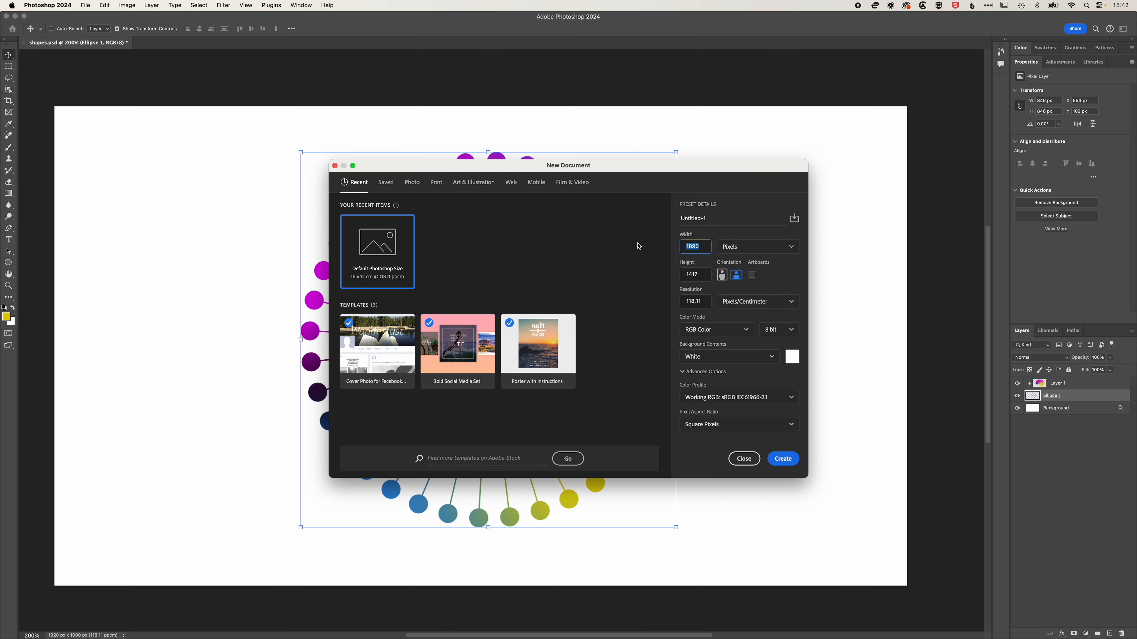
key(Tab)
text(1080)
key(Tab)
text(72)
click(784, 460)
key(super+0)
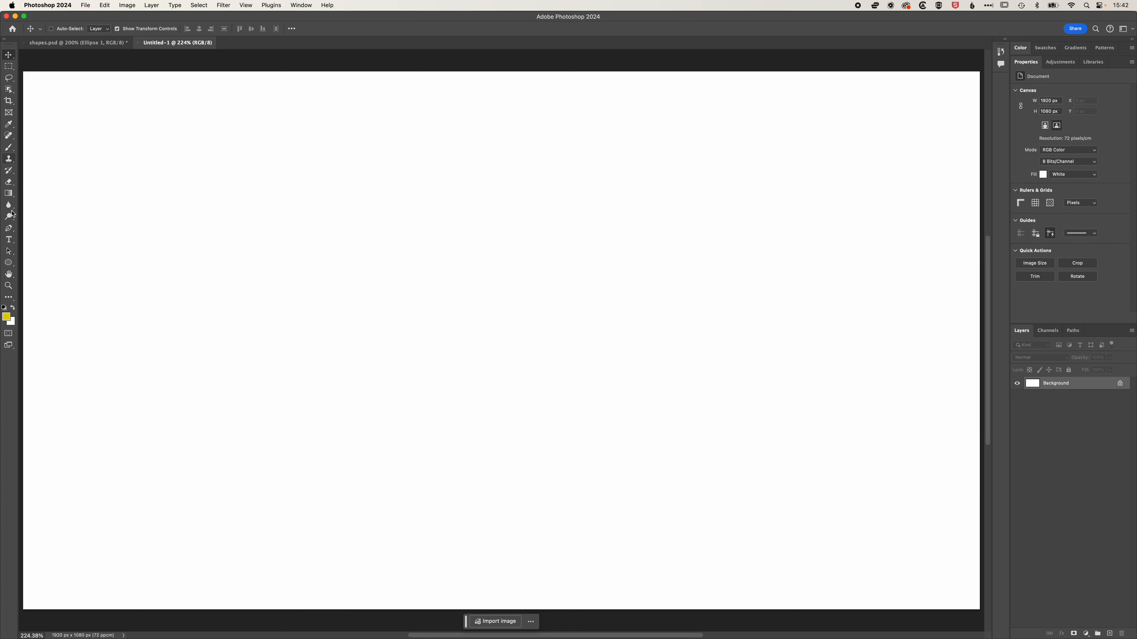
Draw a diagonal line rising to the upper right, about 390 px across, with the Line tool.
click(9, 263)
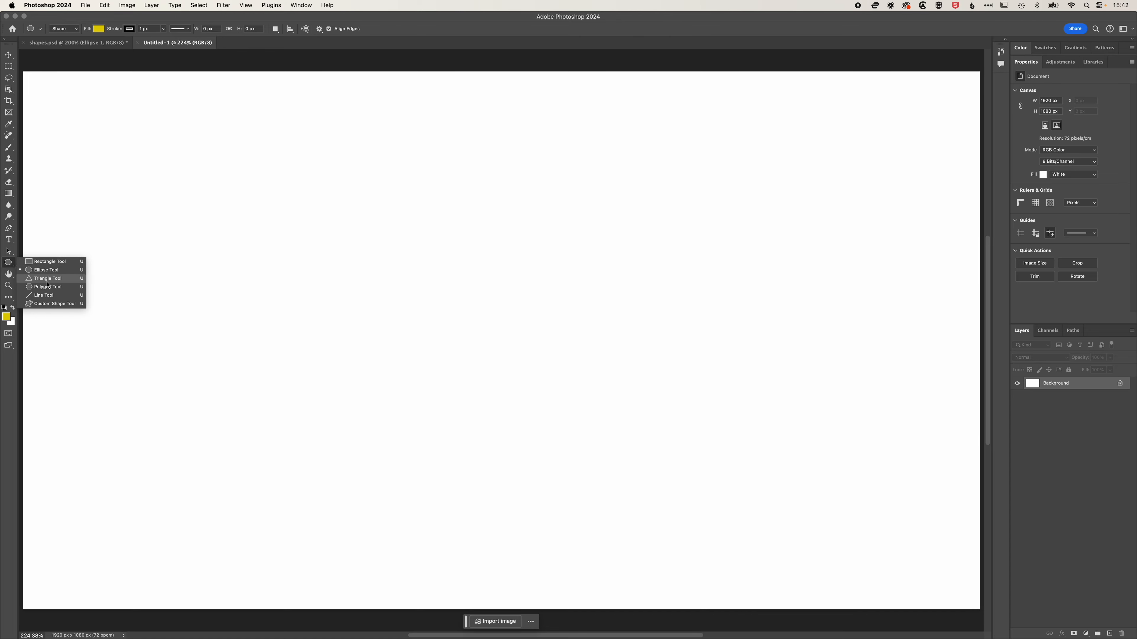
click(50, 297)
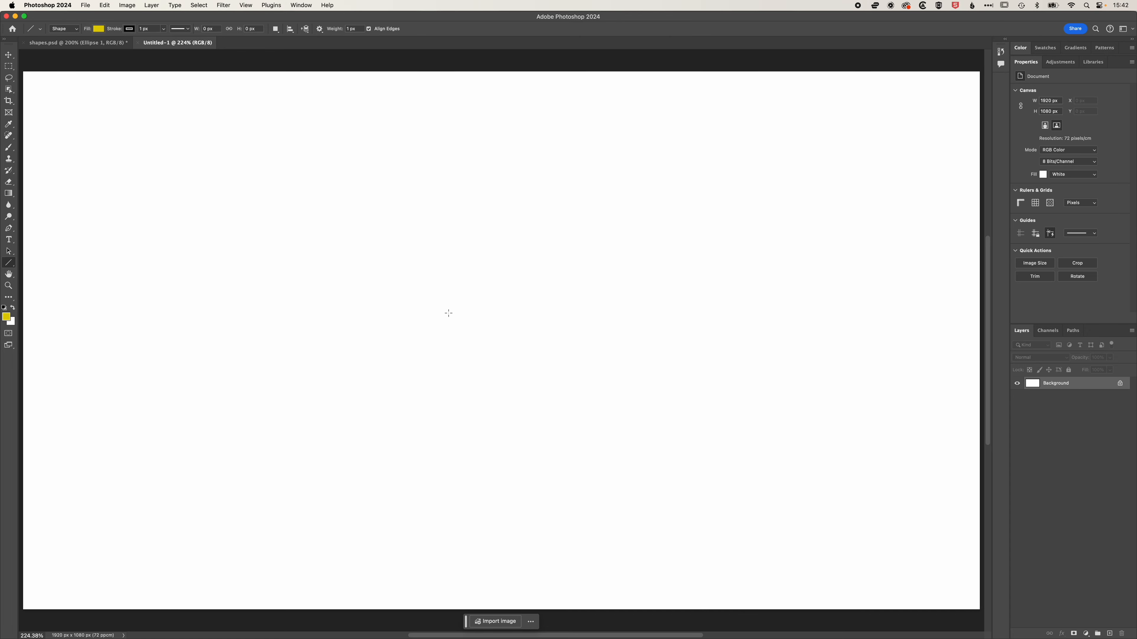
drag(478, 347, 596, 196)
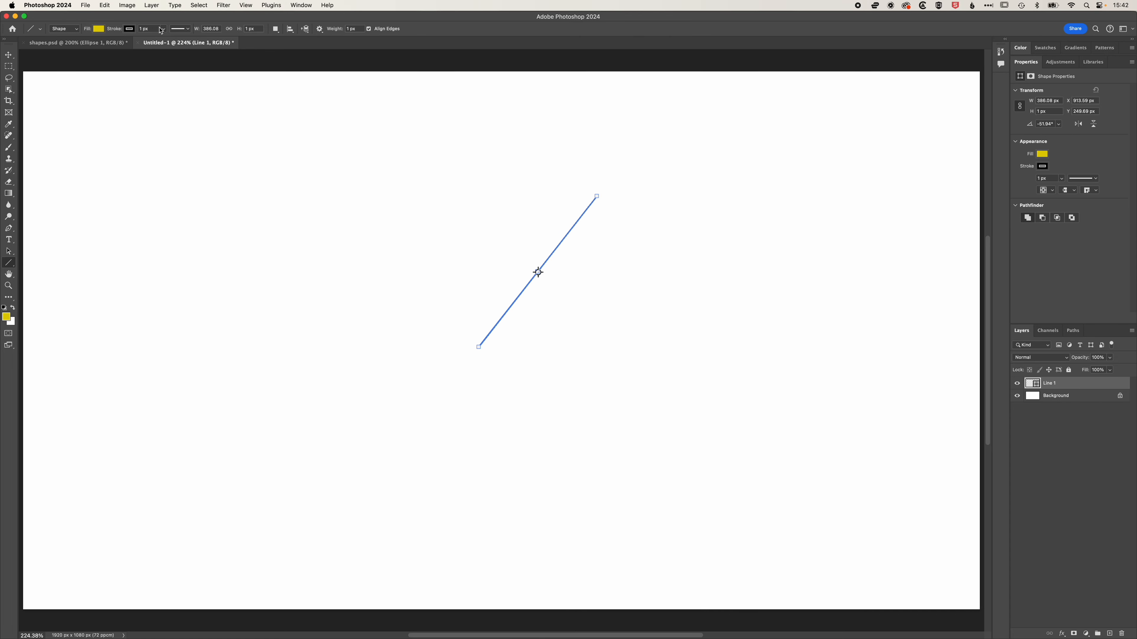
Set the line's stroke to 3.24 px and blue.
click(163, 29)
drag(164, 40, 165, 41)
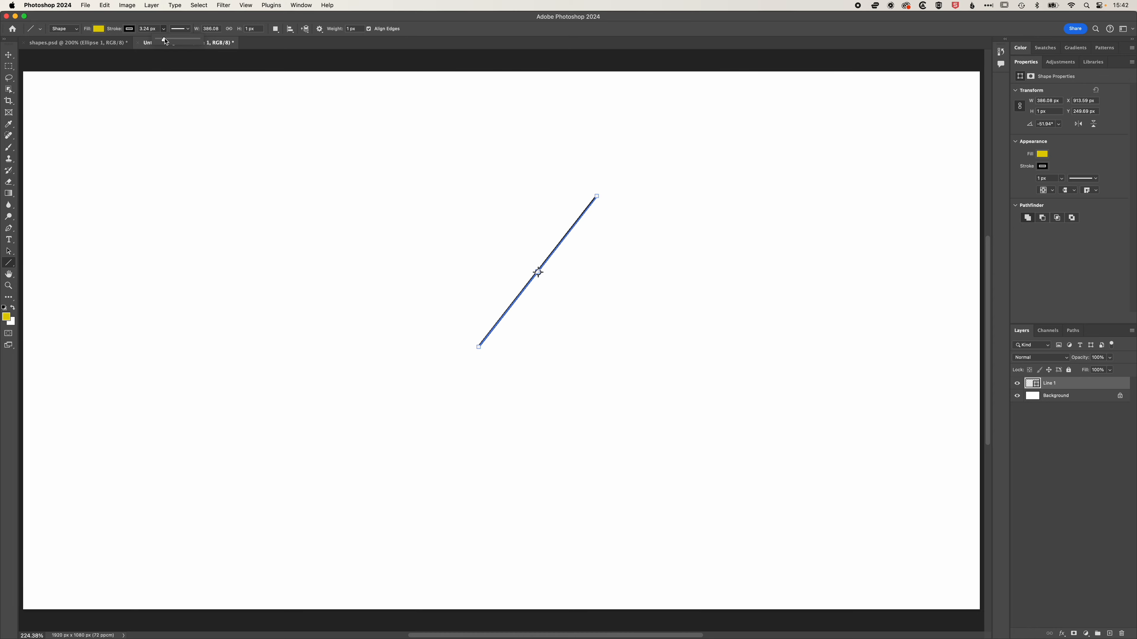
click(130, 29)
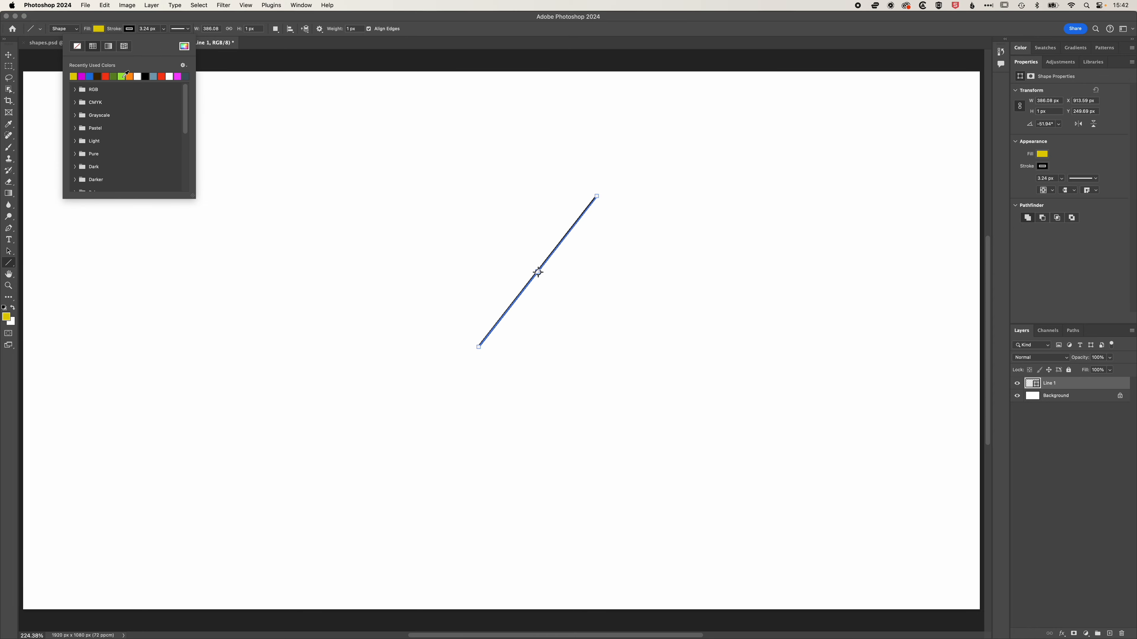
click(91, 76)
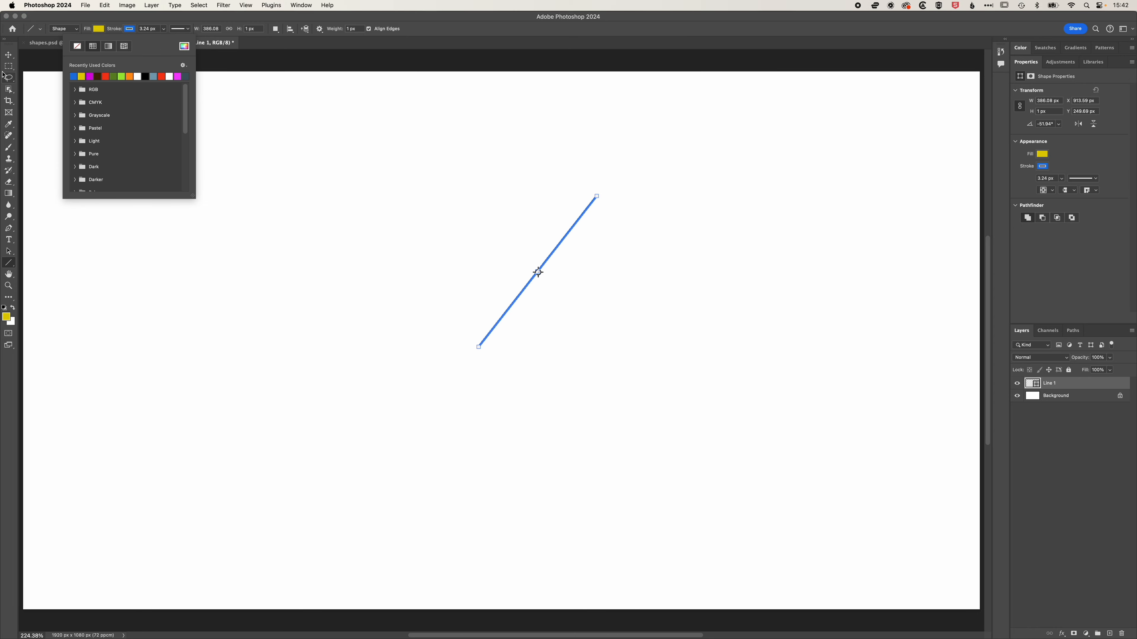
Draw a small triangle about 47 × 40 px above the line and fill it blue.
click(9, 263)
click(9, 263)
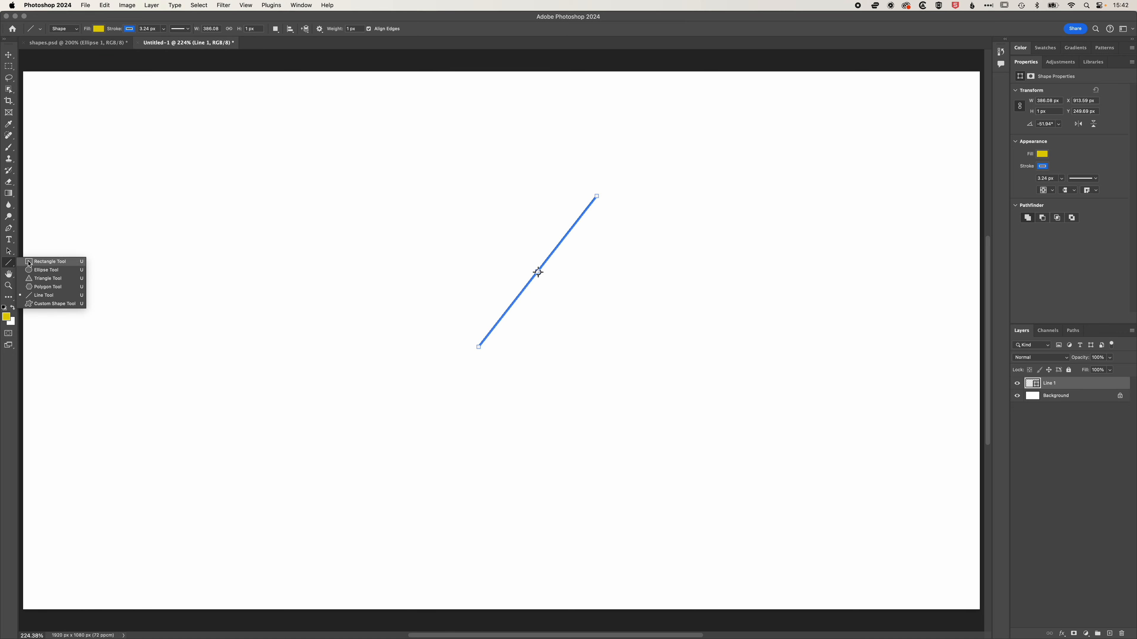
click(52, 278)
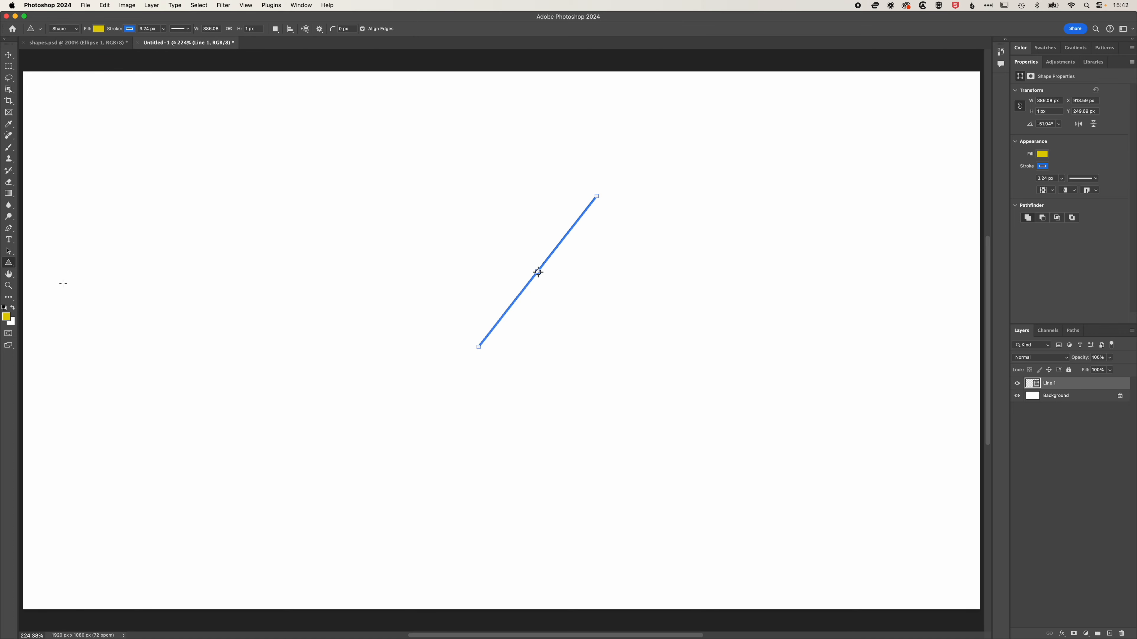
drag(504, 144, 545, 173)
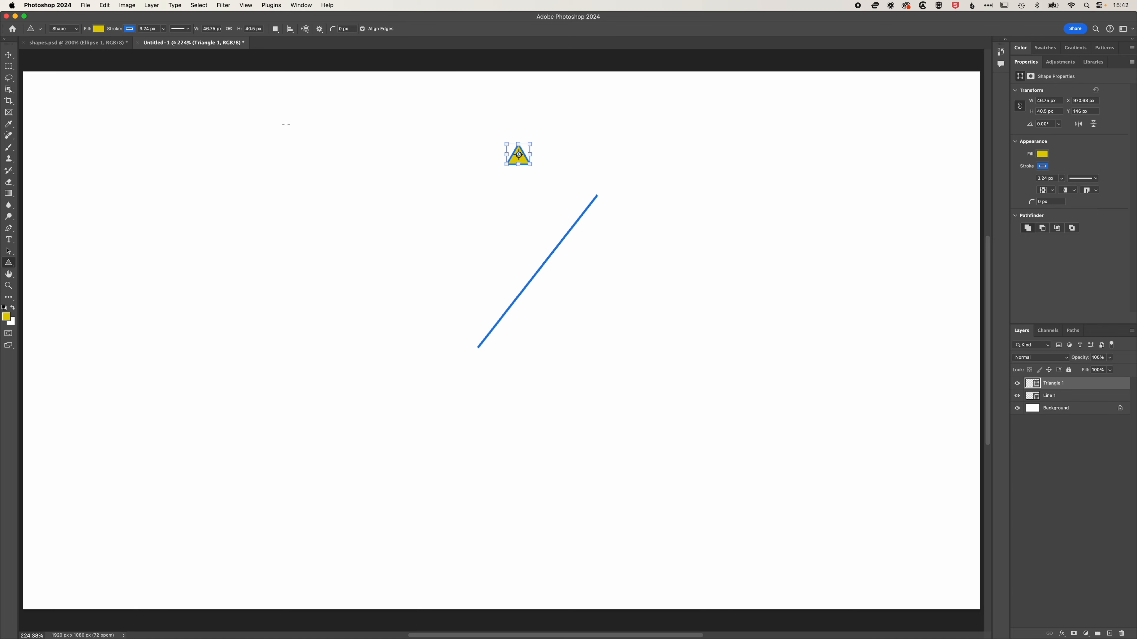
click(99, 28)
click(50, 76)
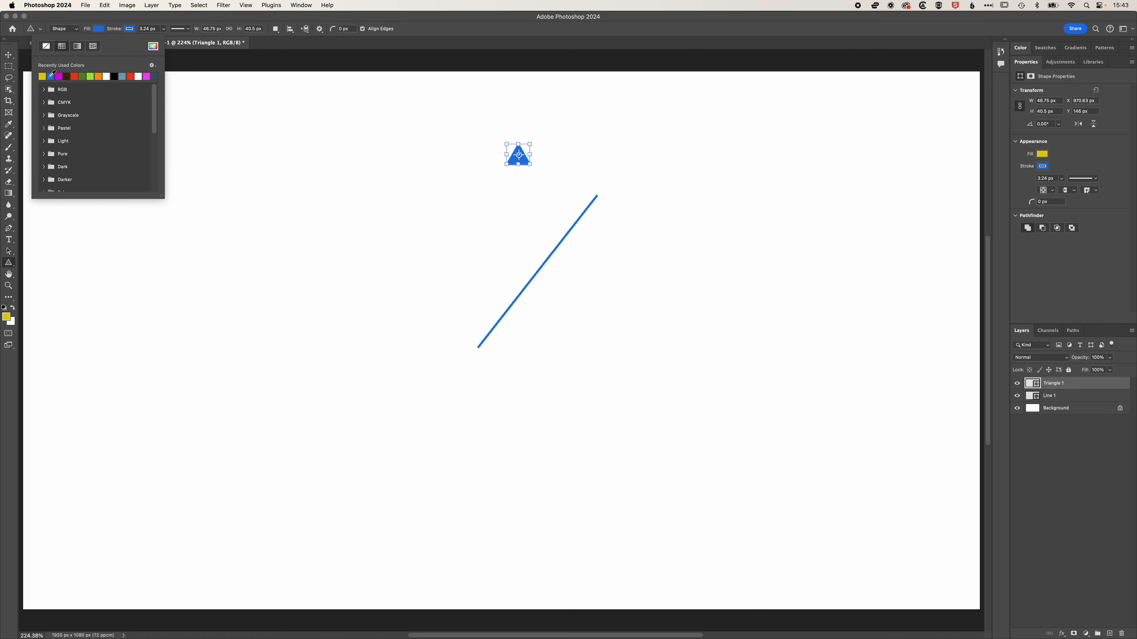
Move the triangle onto the line's upper end and rotate it about -17.95° to form an arrowhead.
click(9, 55)
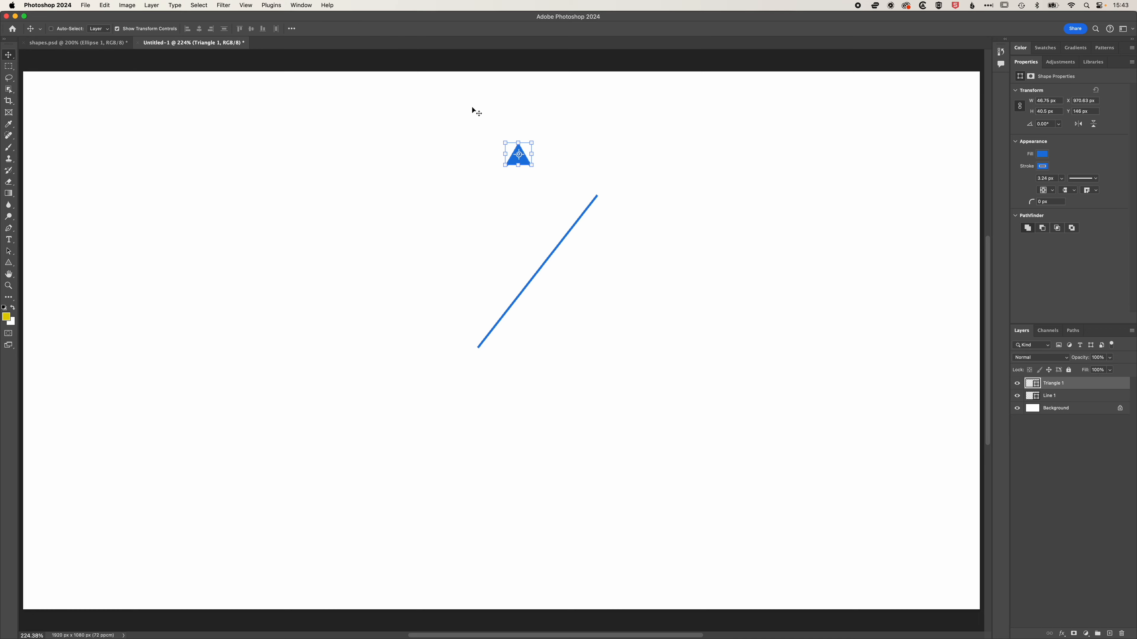
drag(511, 161, 616, 197)
key(super+equal)
key(super+equal)
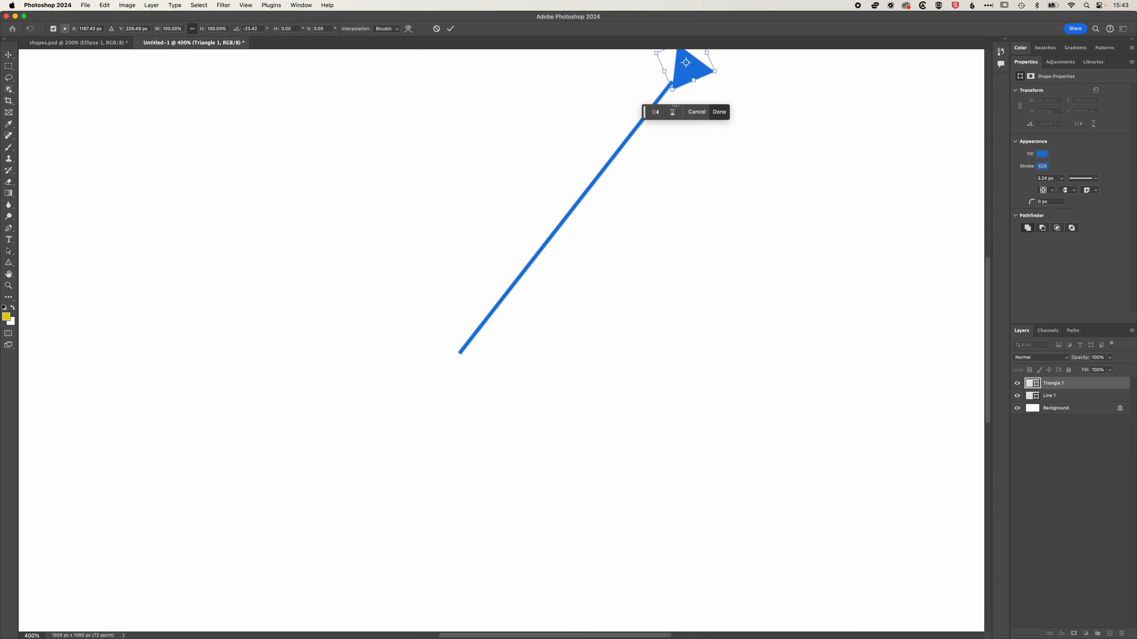
drag(699, 69, 723, 74)
drag(696, 69, 698, 71)
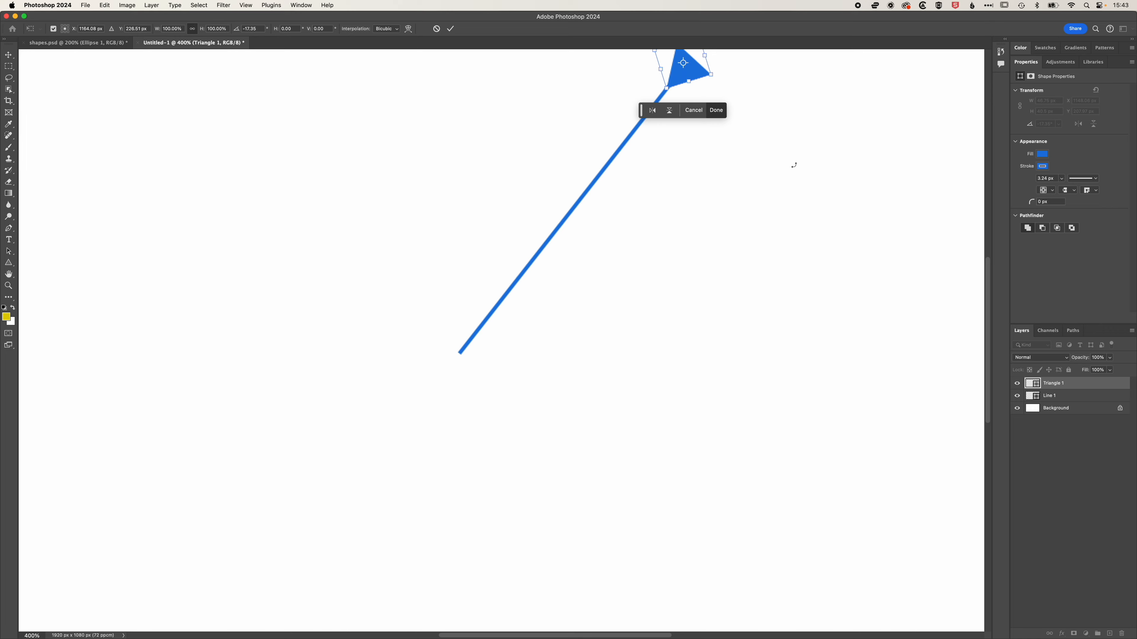
key(Return)
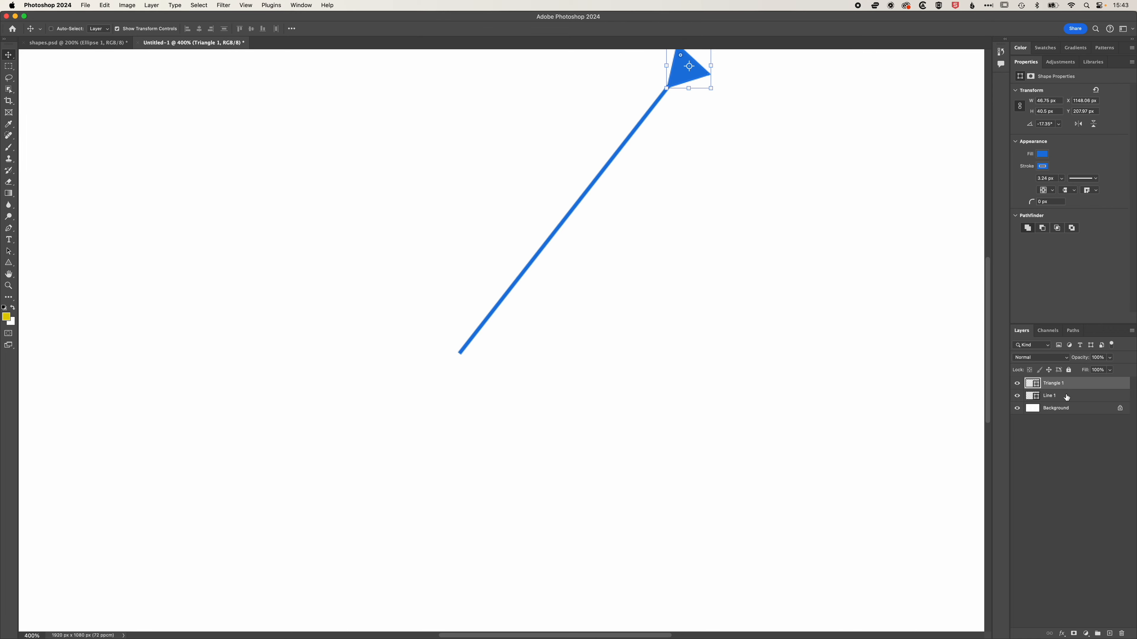
Select the line and triangle layers and merge them into one.
scroll(827, 366, up, 1)
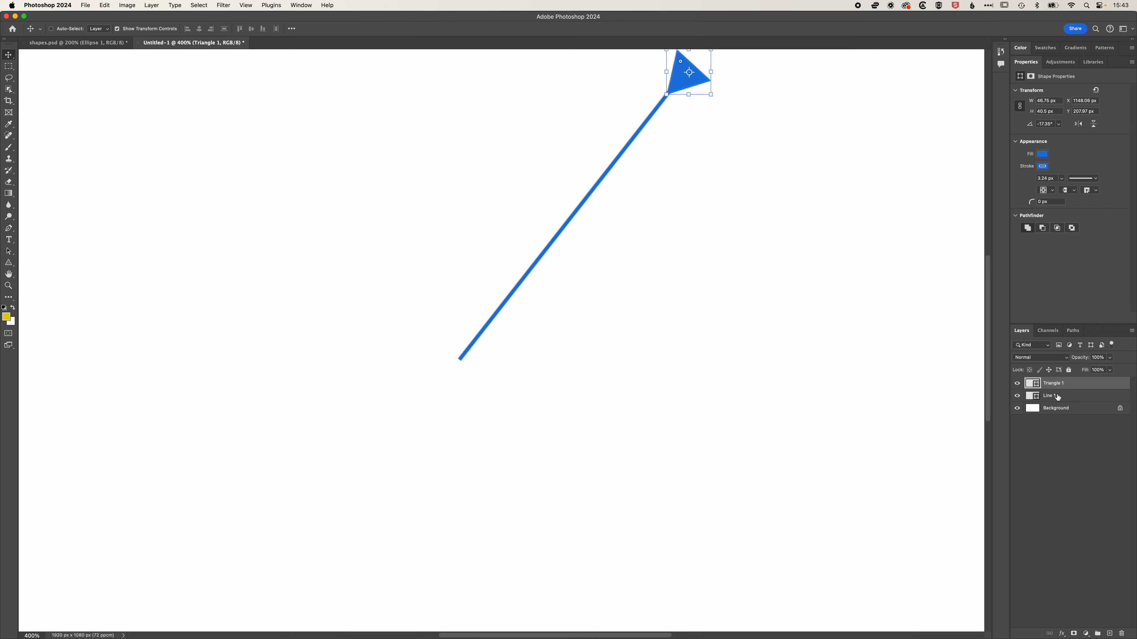
click(1058, 397)
shift+click(1062, 384)
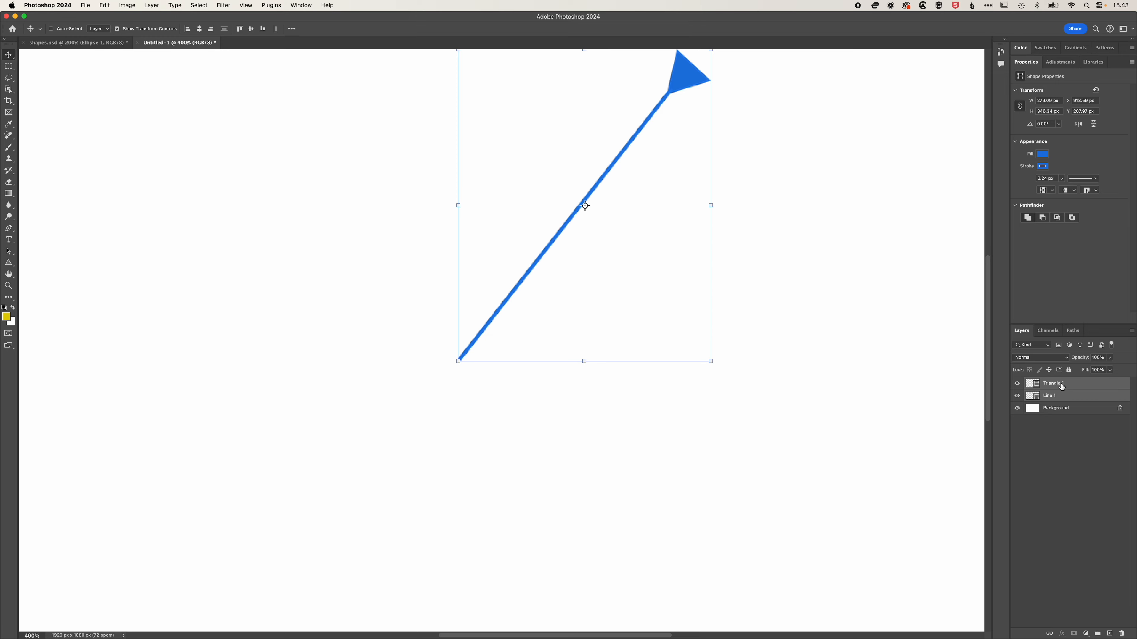
key(super+e)
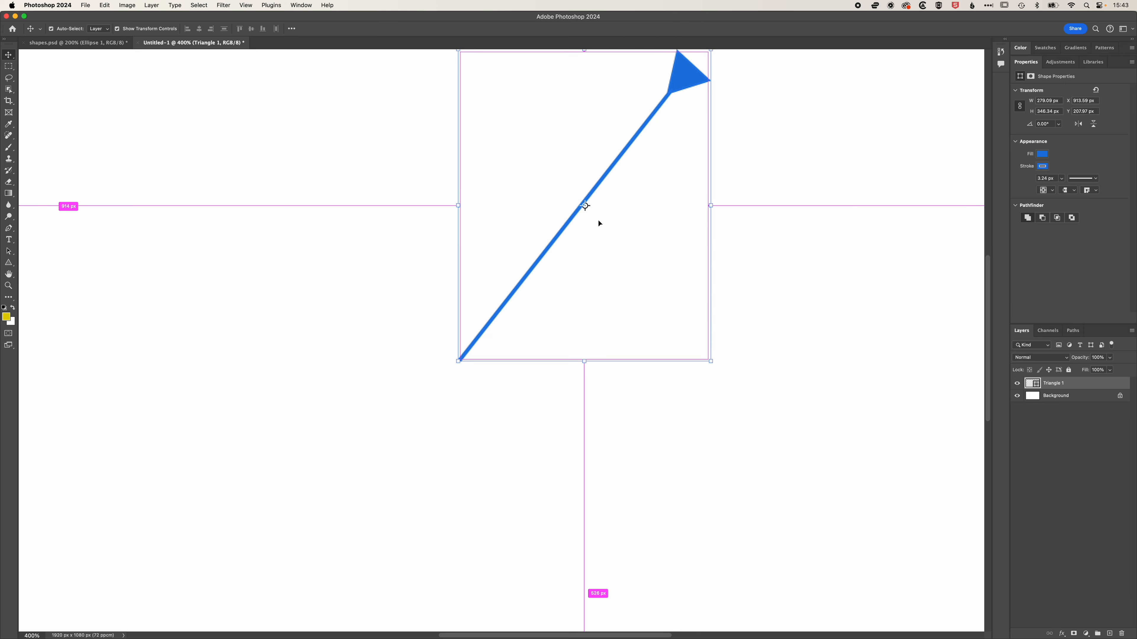
Zoom out, set the arrow's rotation pivot at the line's lower end and rotate the arrow slightly clockwise.
key(super+minus)
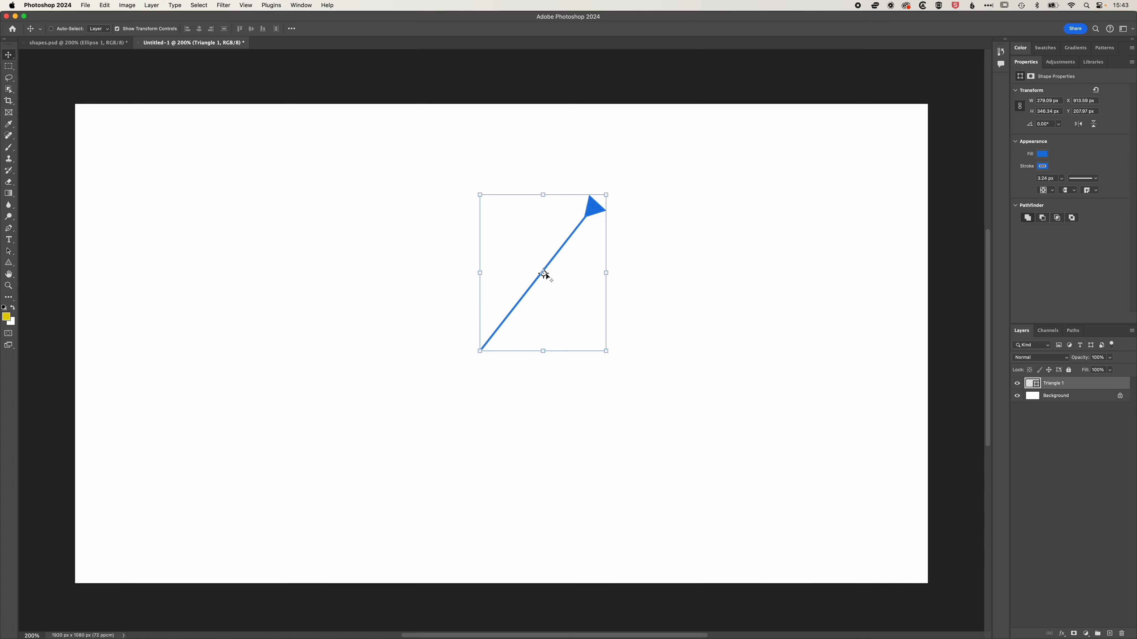
drag(544, 274, 480, 352)
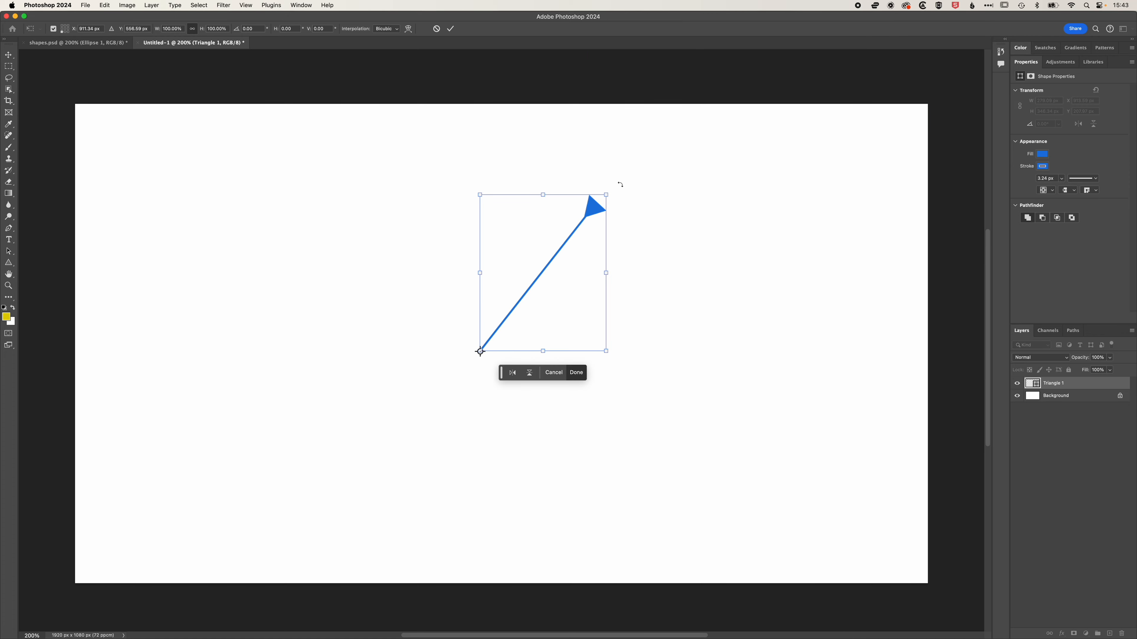
drag(620, 185, 627, 217)
key(Return)
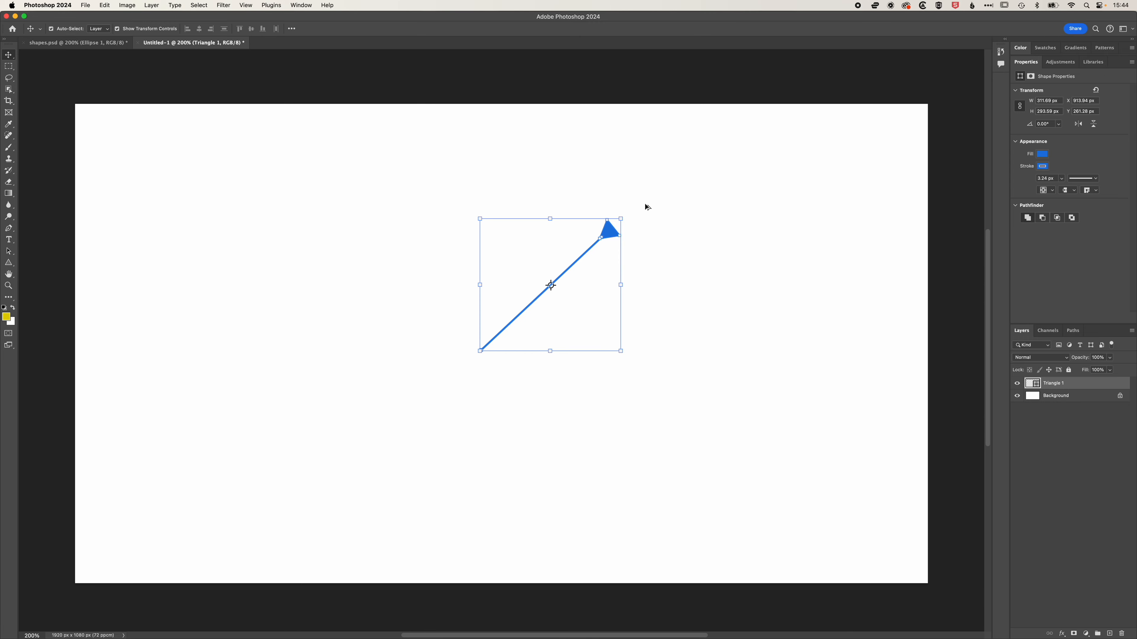
Repeatedly duplicate the arrow while reapplying the last transform to fan copies into a spiral.
key(super+alt+shift+t)
key(super+alt+shift+t)
key(super+alt+shift+t)
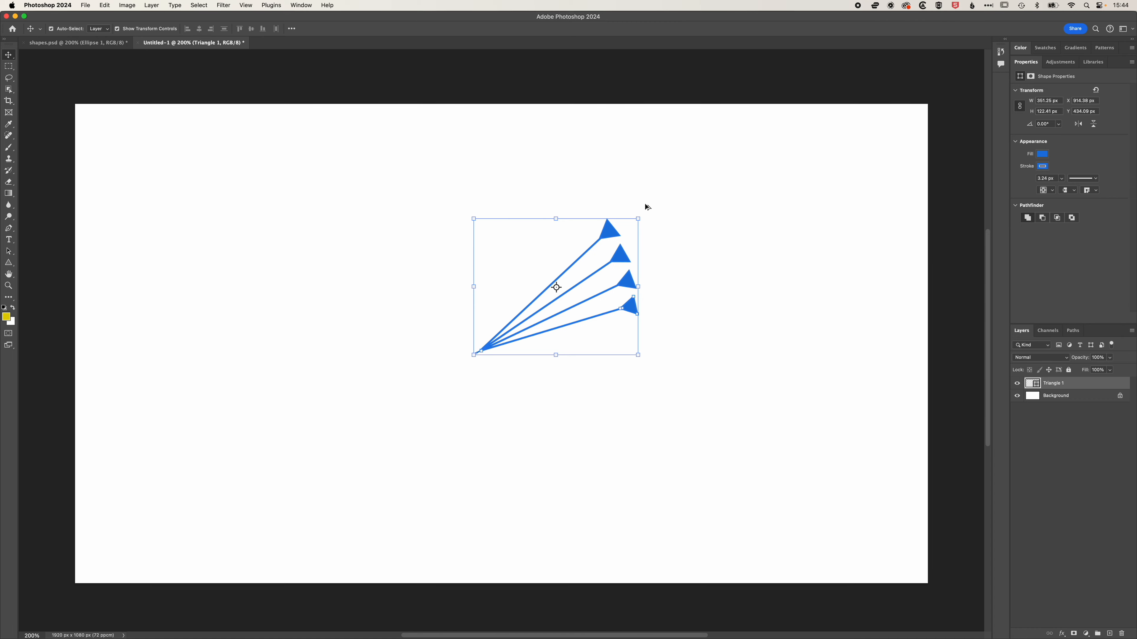
key(super+alt+shift+t)
key(super+alt+shift+t)
key(super+alt+shift+t)
key(super+alt+shift+t)
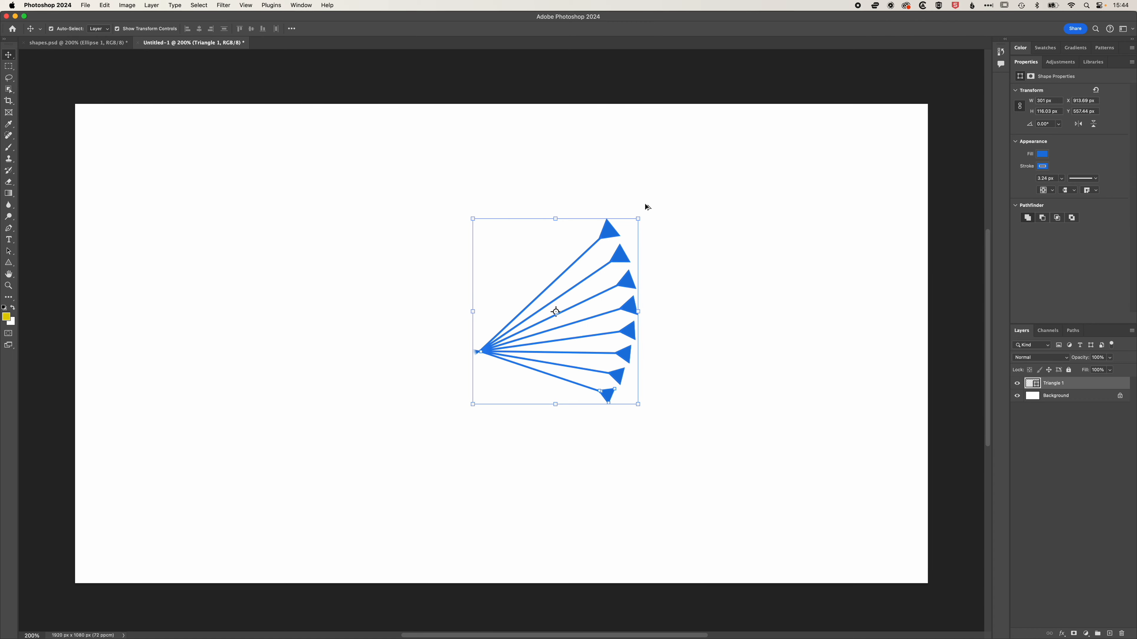
key(super+alt+shift+t)
key(super+alt+shift+t)
key(super+alt+shift+t)
key(super+alt+shift+t)
key(super+alt+shift+t)
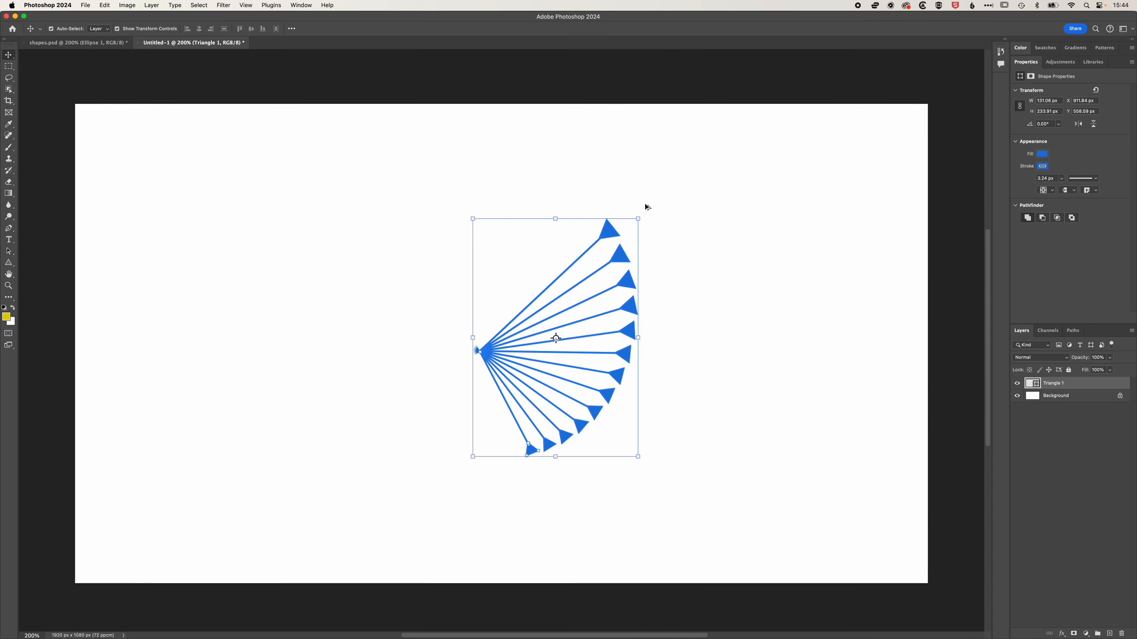
key(super+alt+shift+t)
key(super+alt+shift+t)
key(super+alt+shift+t)
key(super+alt+shift+t)
key(super+alt+shift+t)
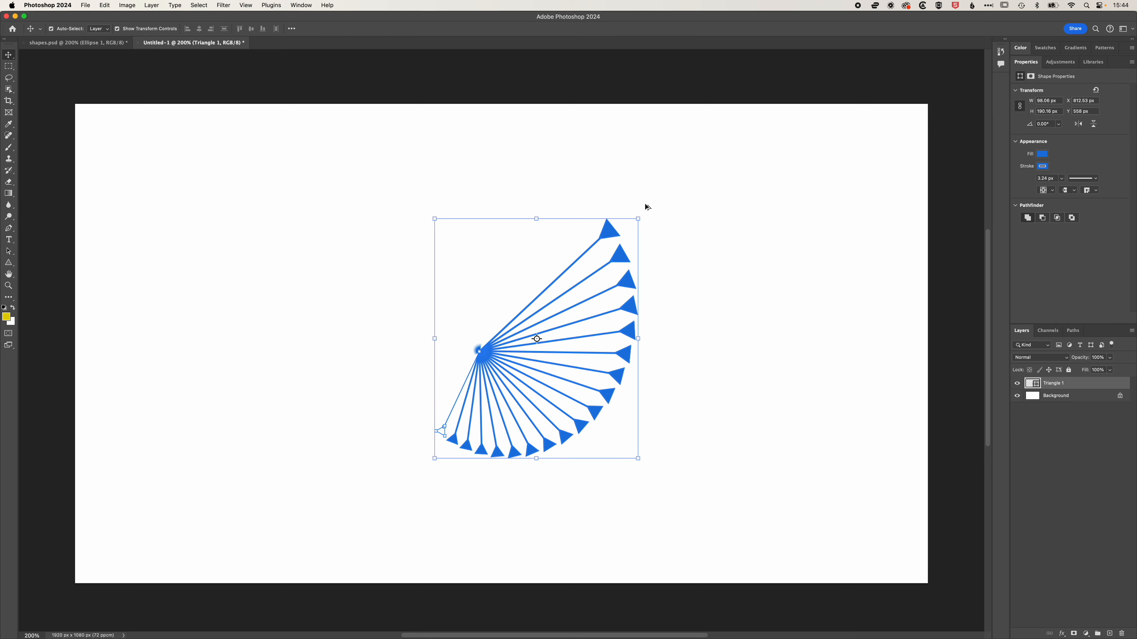
key(super+alt+shift+t)
key(super+alt+shift+t)
key(super+alt+shift+t)
key(super+alt+shift+t)
key(super+alt+shift+t)
key(super+alt+shift+t)
key(super+alt+shift+t)
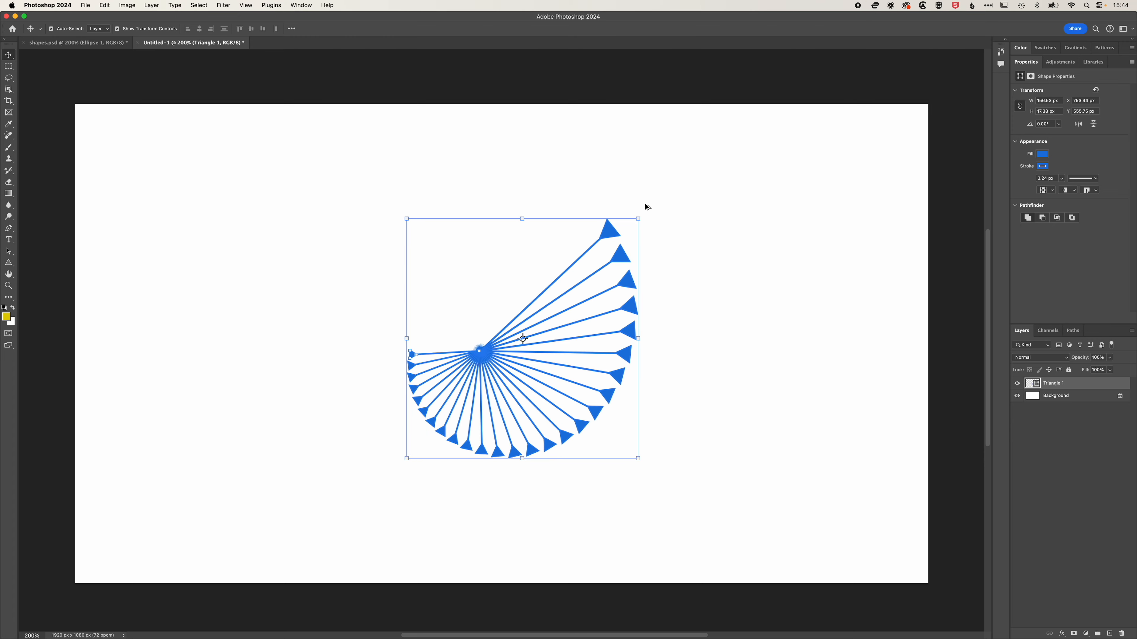
key(super+alt+shift+t)
key(super+alt+shift+t)
key(super+alt+shift+t)
key(super+alt+shift+t)
key(super+alt+shift+t)
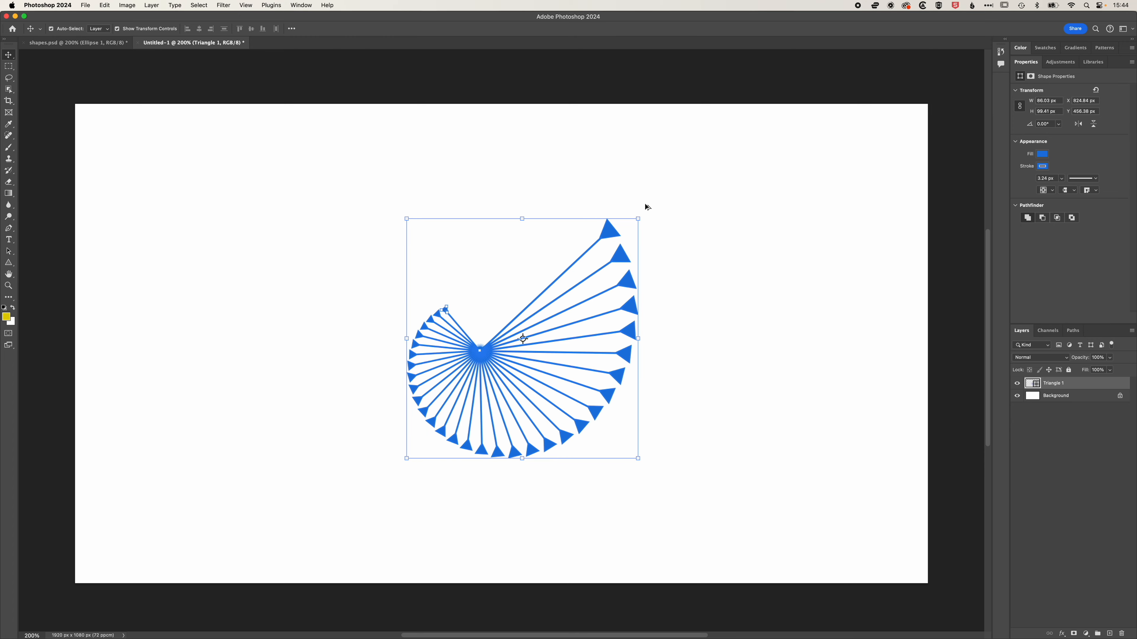
key(super+alt+shift+t)
key(super+alt+shift+t)
key(super+alt+shift+t)
key(super+alt+shift+t)
key(super+alt+shift+t)
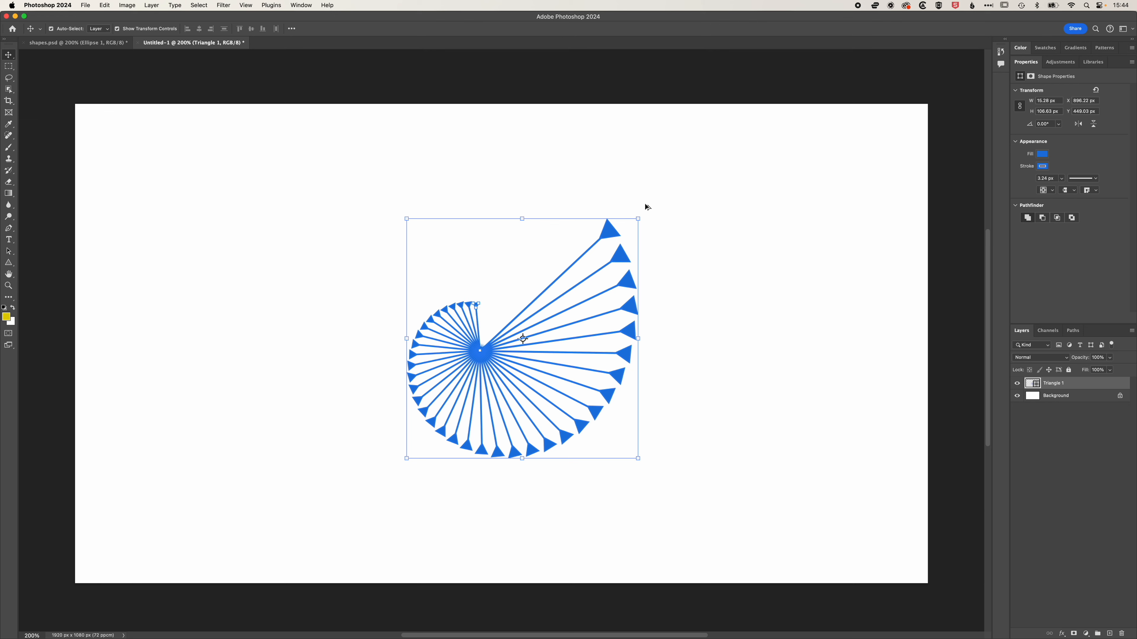
key(super+alt+shift+t)
key(super+alt+shift+t)
key(super+alt+shift+t)
key(super+alt+shift+t)
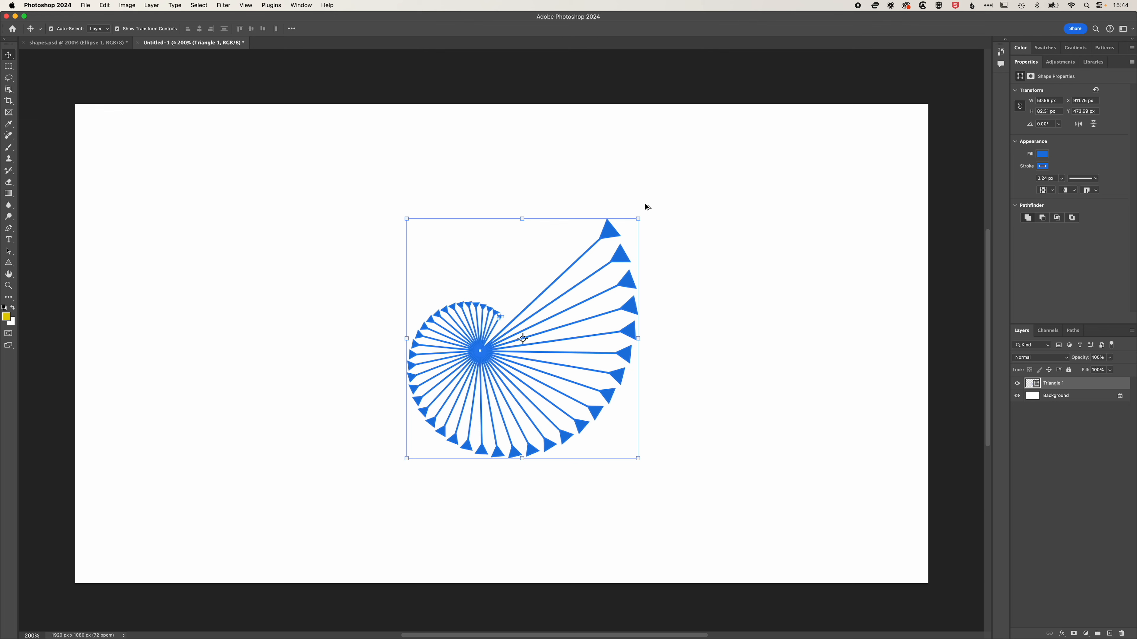
key(super+alt+shift+t)
Add a new layer and paint two large soft yellow spots over the spiral with the Brush tool.
click(1109, 633)
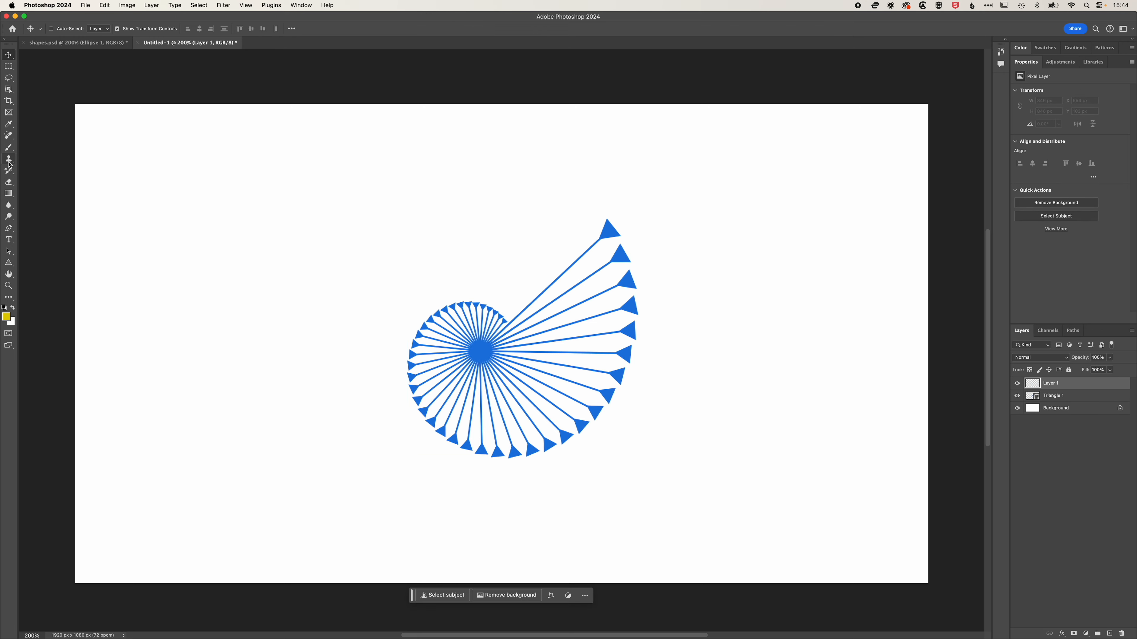
click(9, 148)
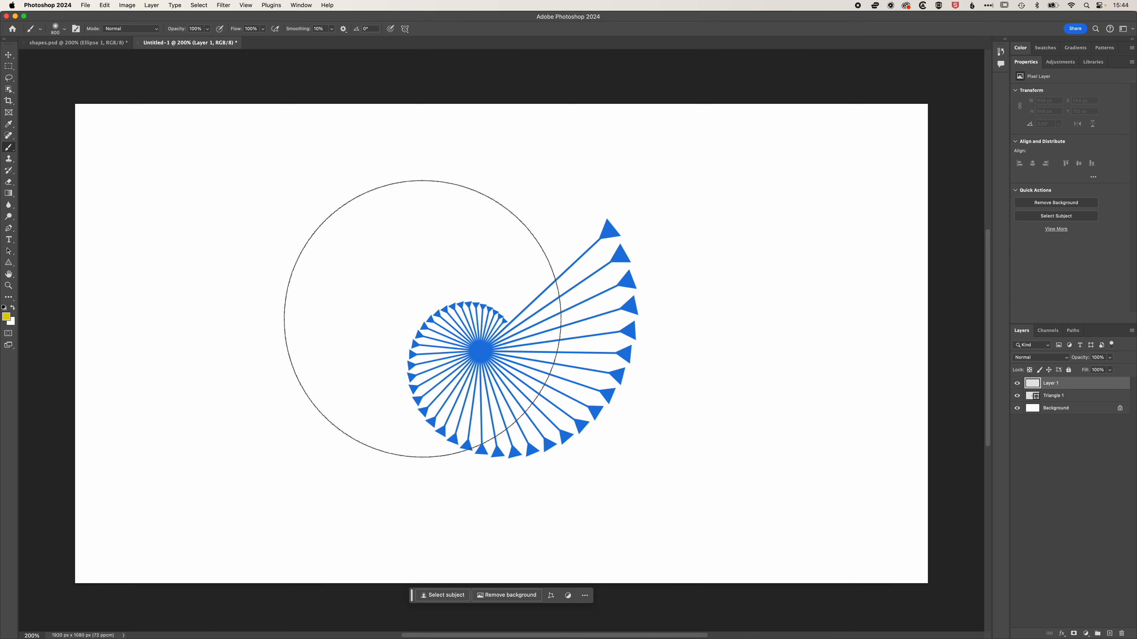
click(422, 319)
click(678, 316)
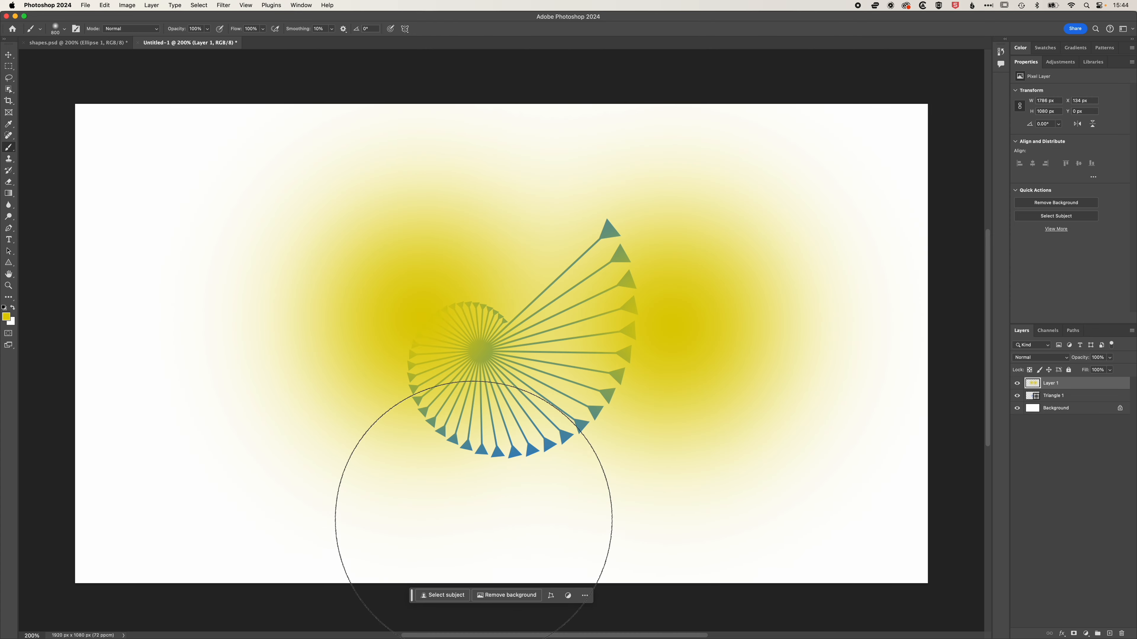
Choose a blue foreground colour and paint two soft blue spots on the same layer.
click(500, 481)
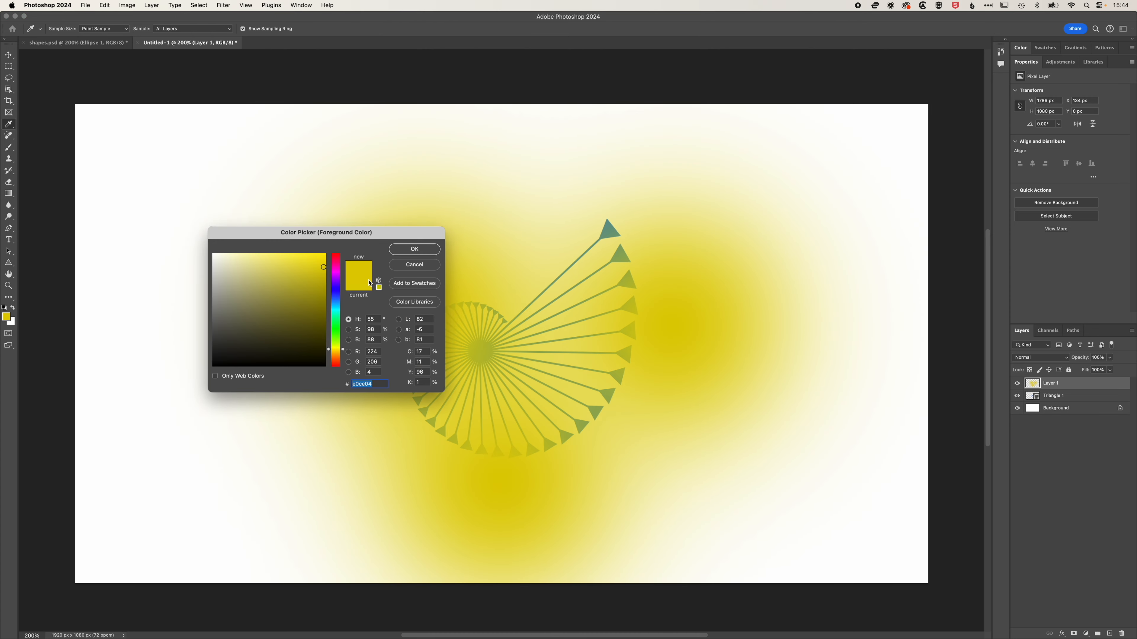
click(337, 303)
click(414, 249)
click(582, 212)
click(353, 426)
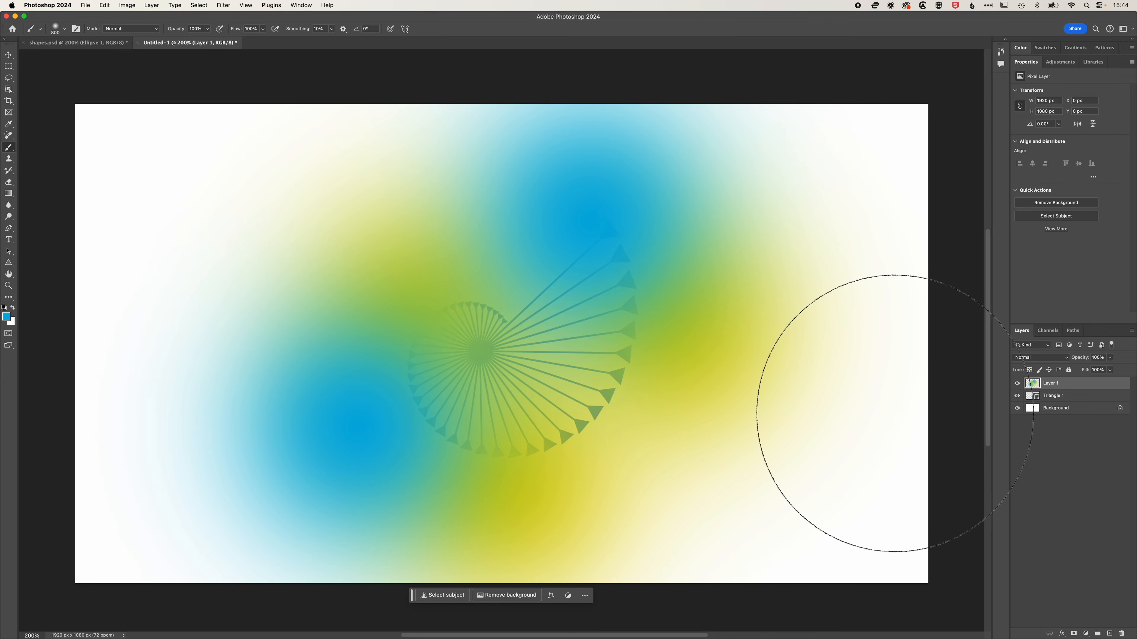
Clip the painted layer to the arrow spiral and convert the spiral layer into a smart object.
right_click(1070, 383)
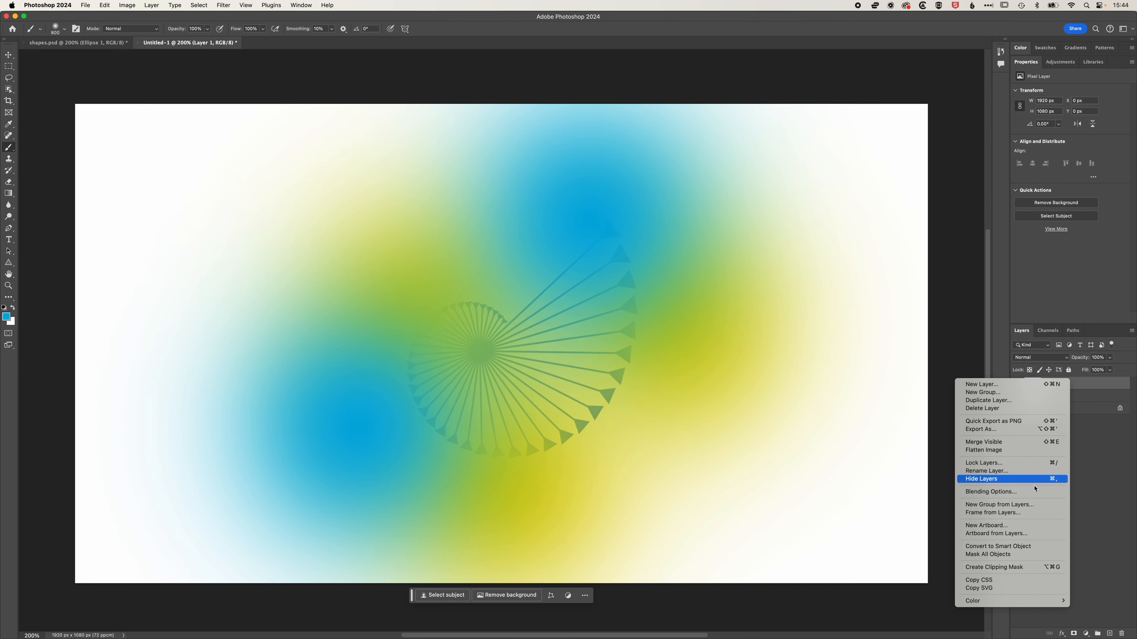
click(1020, 568)
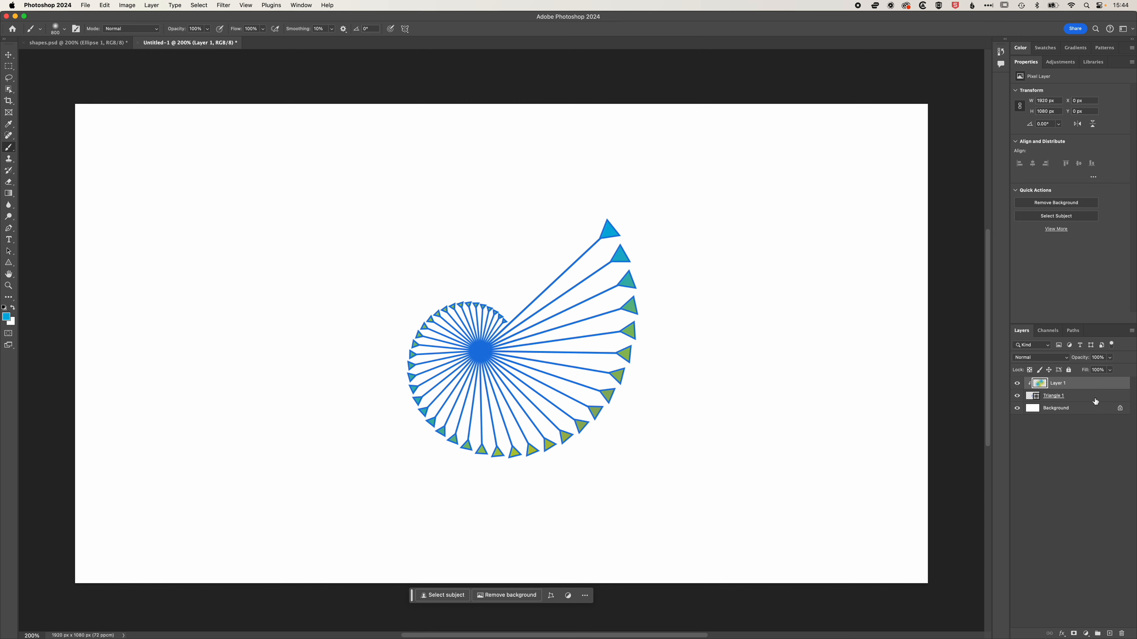
click(1078, 402)
right_click(1083, 400)
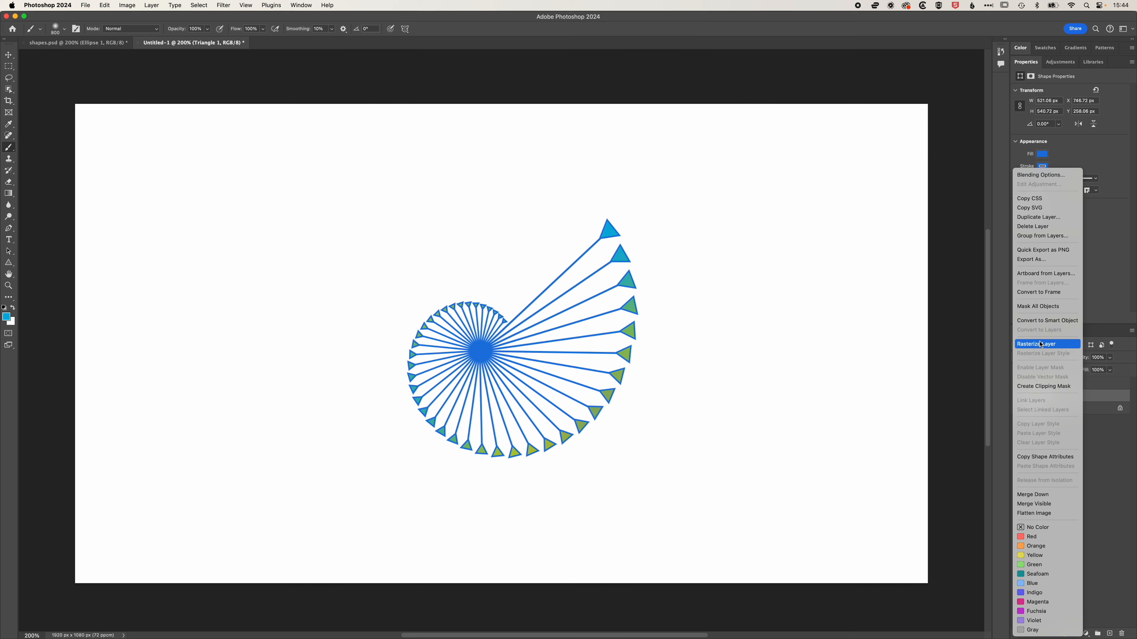
click(1047, 321)
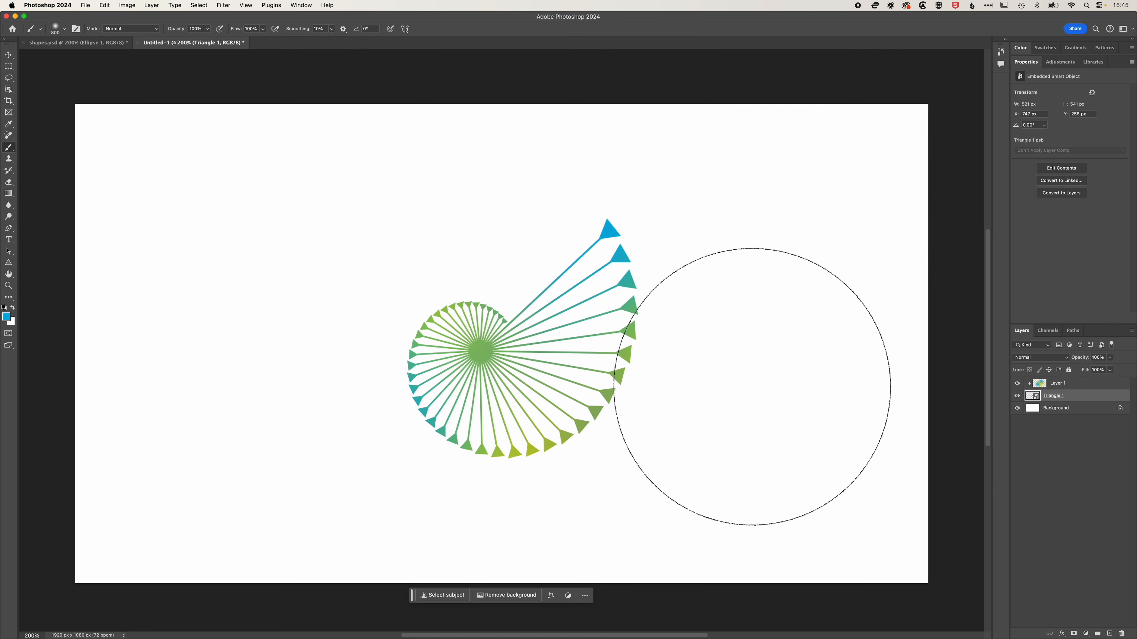
Move the spiral smart object and rotate it to about -101° so the arrows curl upward.
click(9, 54)
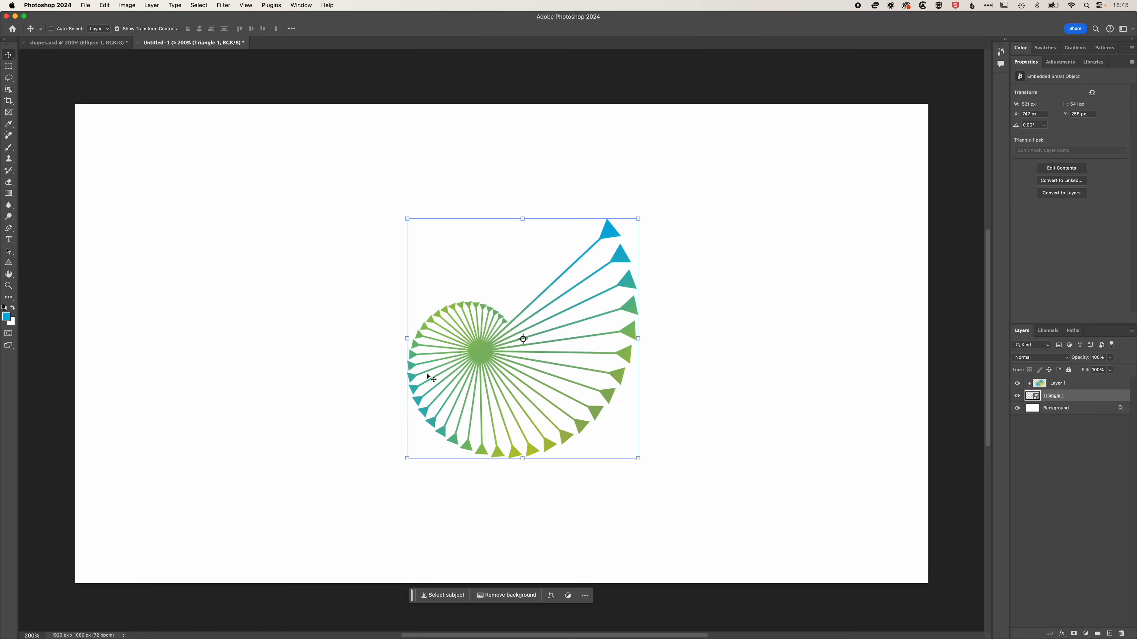
drag(522, 385, 592, 361)
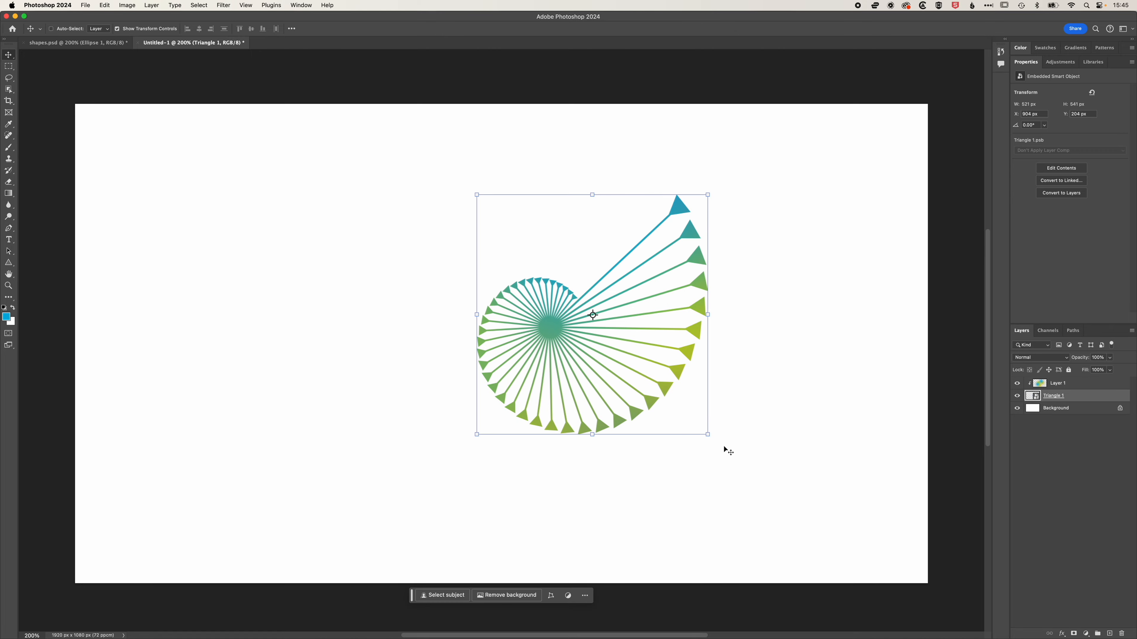
drag(711, 444, 691, 226)
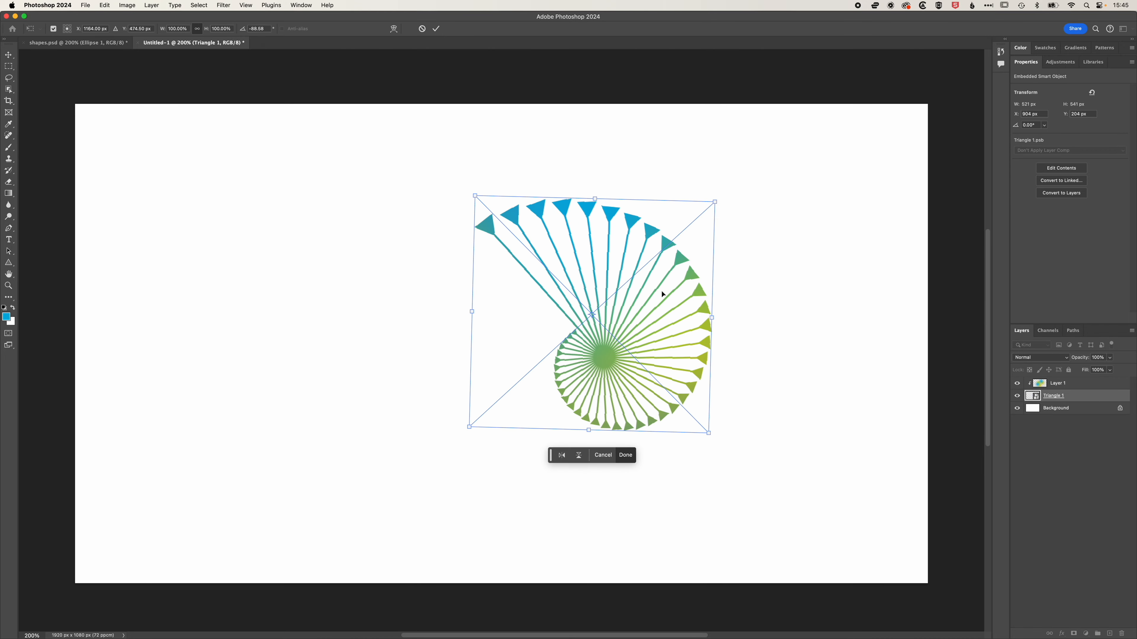
drag(662, 294, 515, 315)
key(Return)
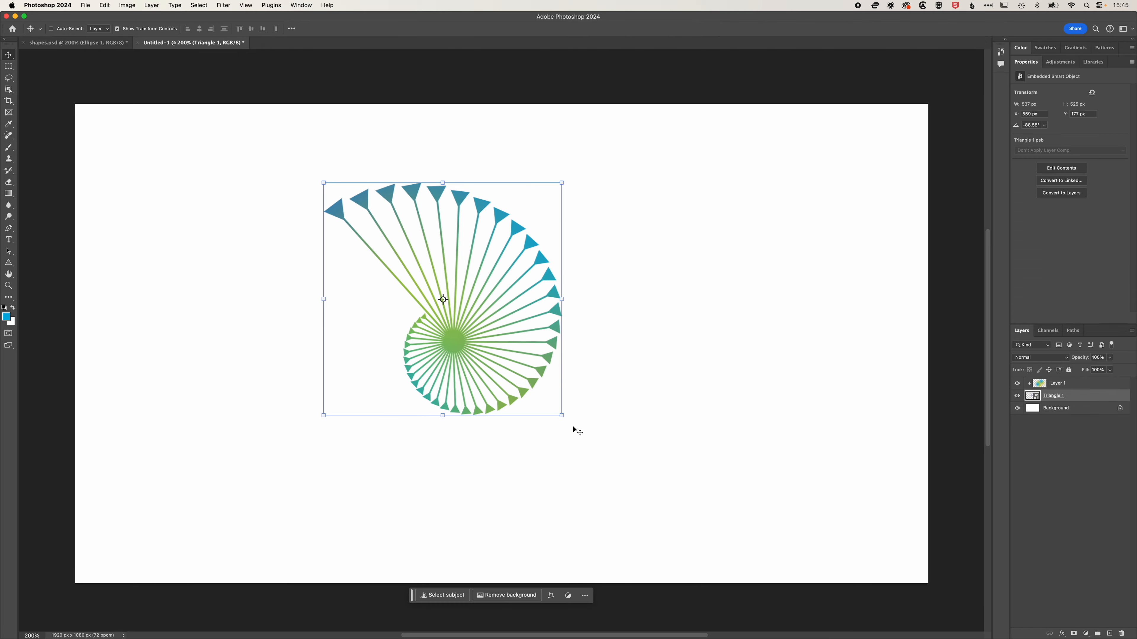
drag(568, 422, 591, 393)
drag(511, 355, 631, 389)
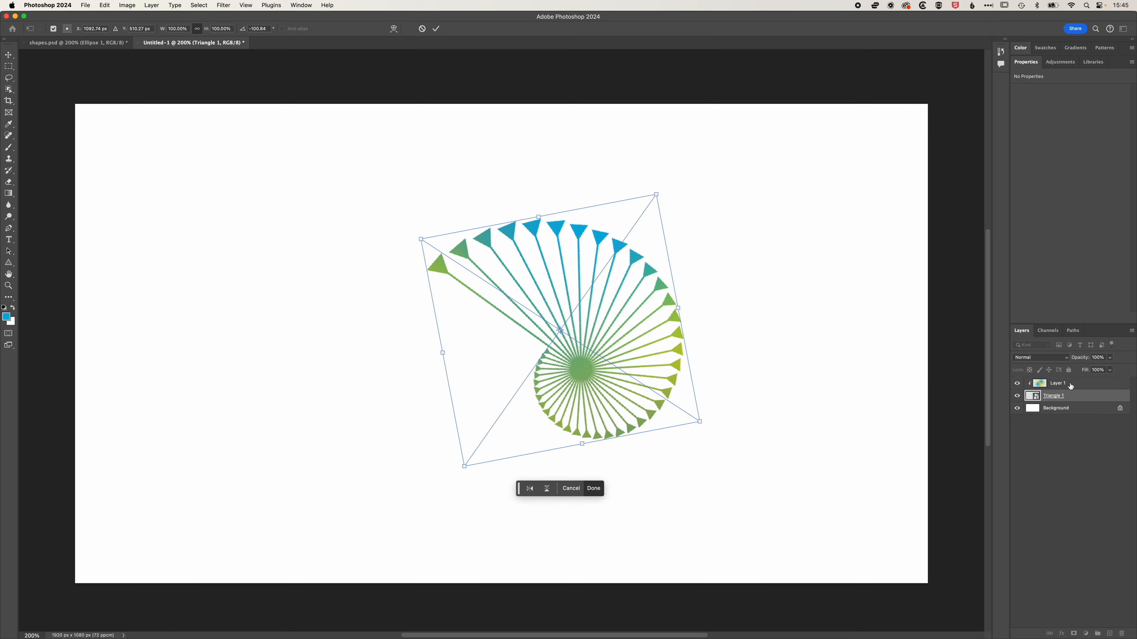
Reposition the painted glow layer by releasing its clipping mask, moving it up, and clipping it back to the spiral.
right_click(1085, 388)
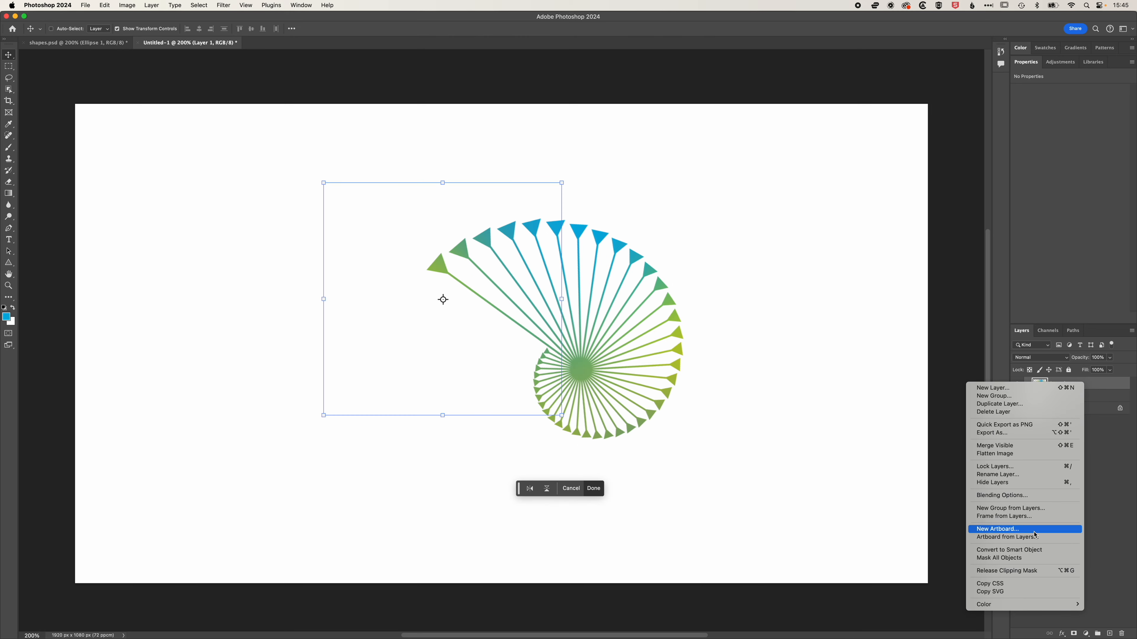
click(1041, 577)
drag(546, 292, 600, 283)
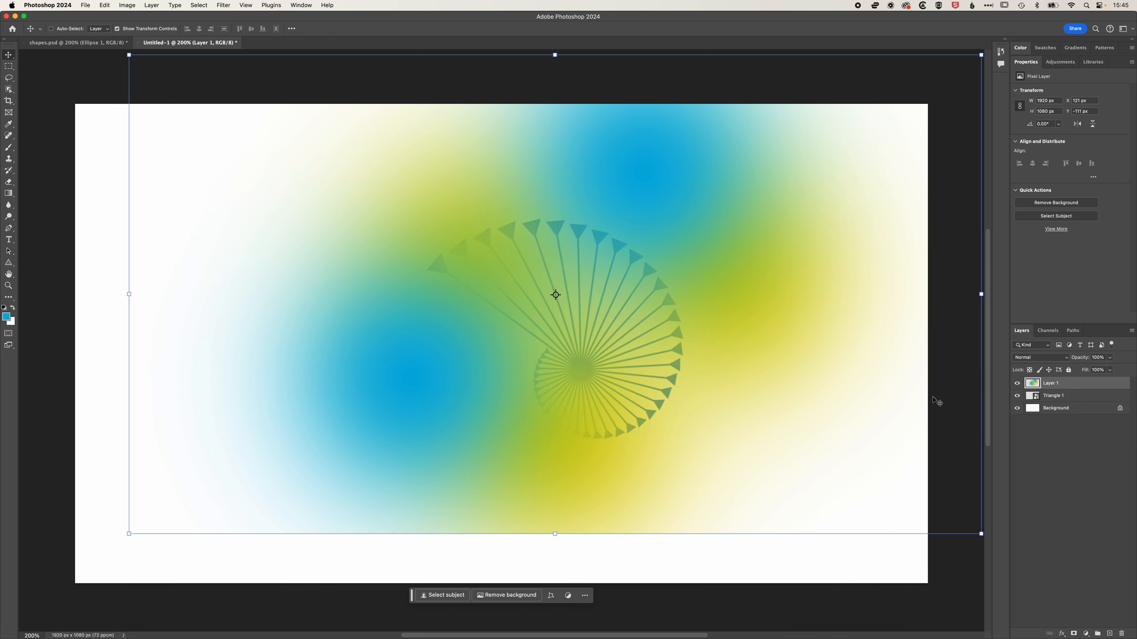
right_click(1067, 383)
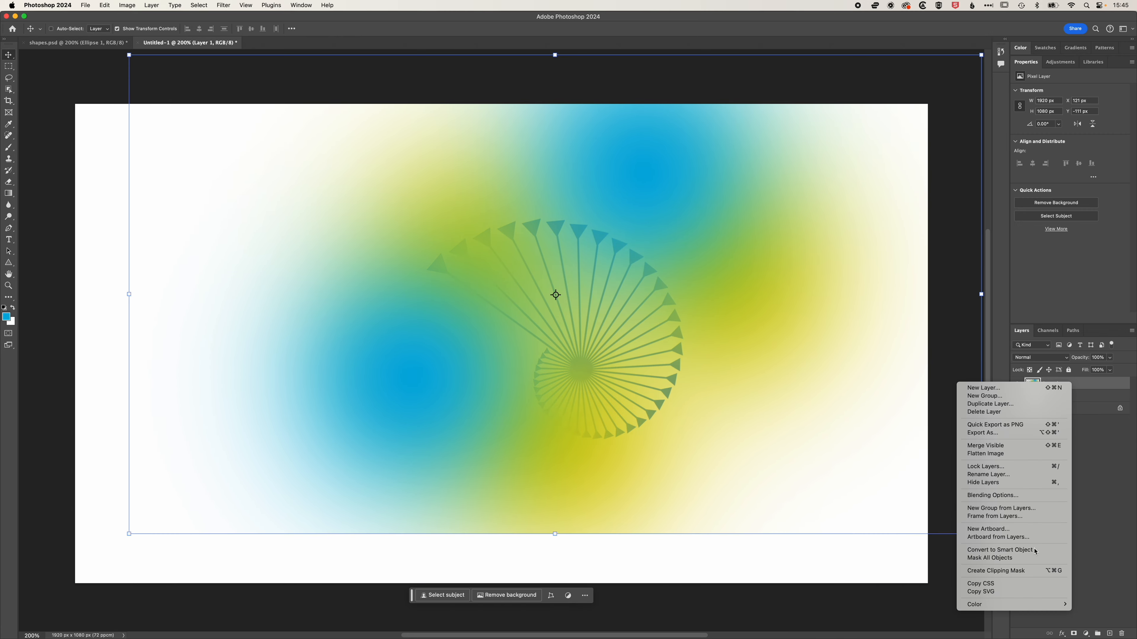
click(1030, 571)
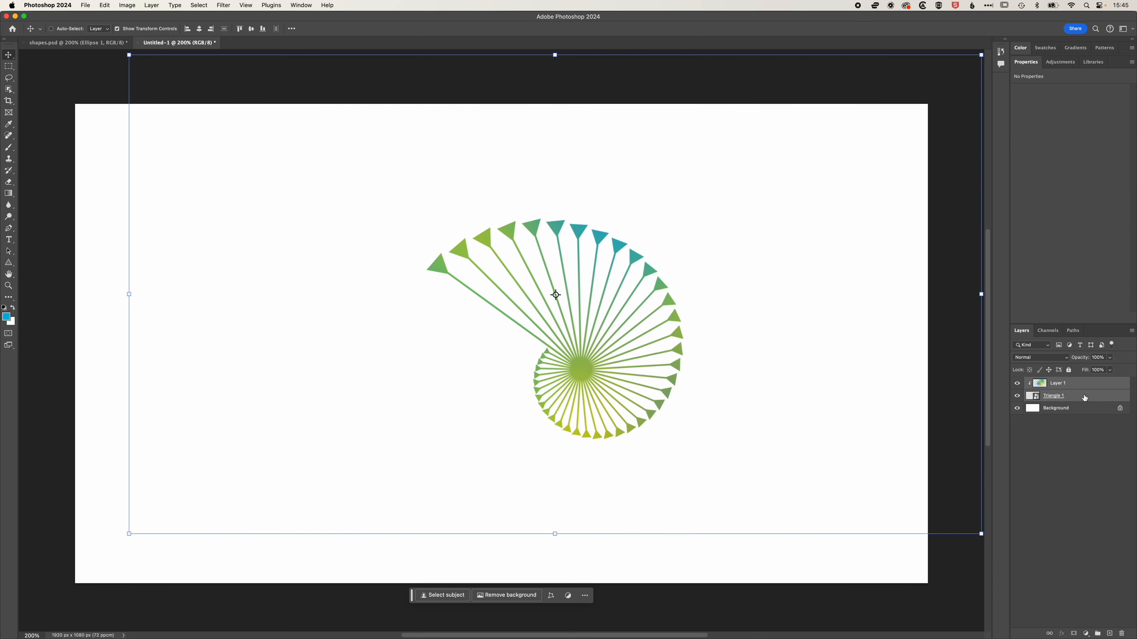
Convert the glow and spiral layers together into a single smart object and move it.
right_click(1089, 398)
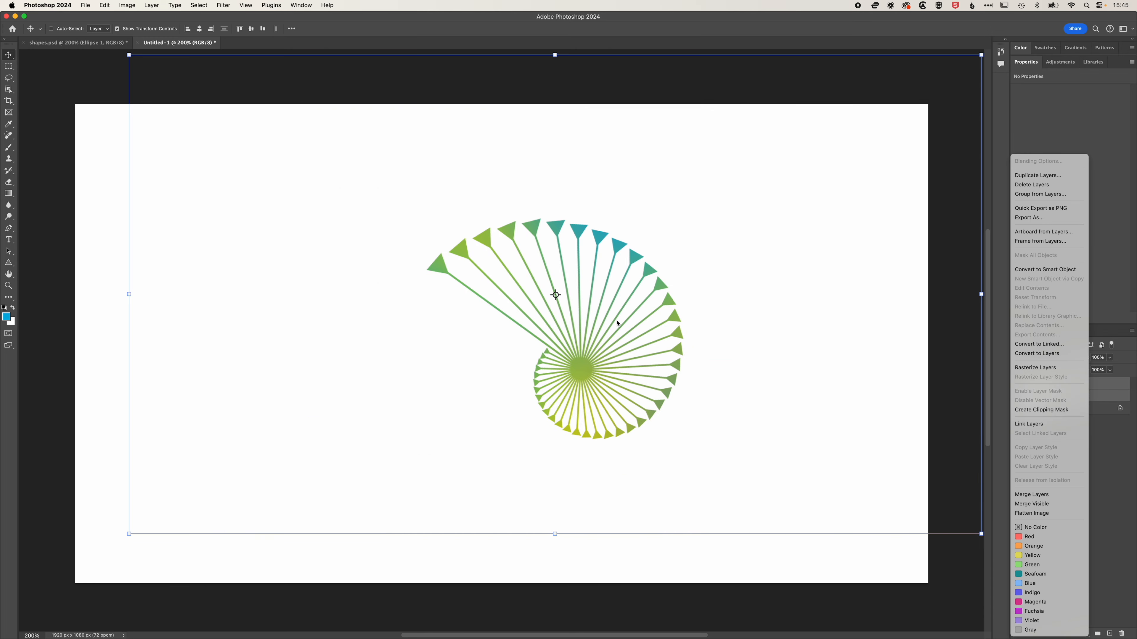
click(1039, 270)
drag(637, 371, 535, 358)
Free-transform the combined smart object, rotating it about 15.92° and scaling it down into the lower-left area.
key(super+t)
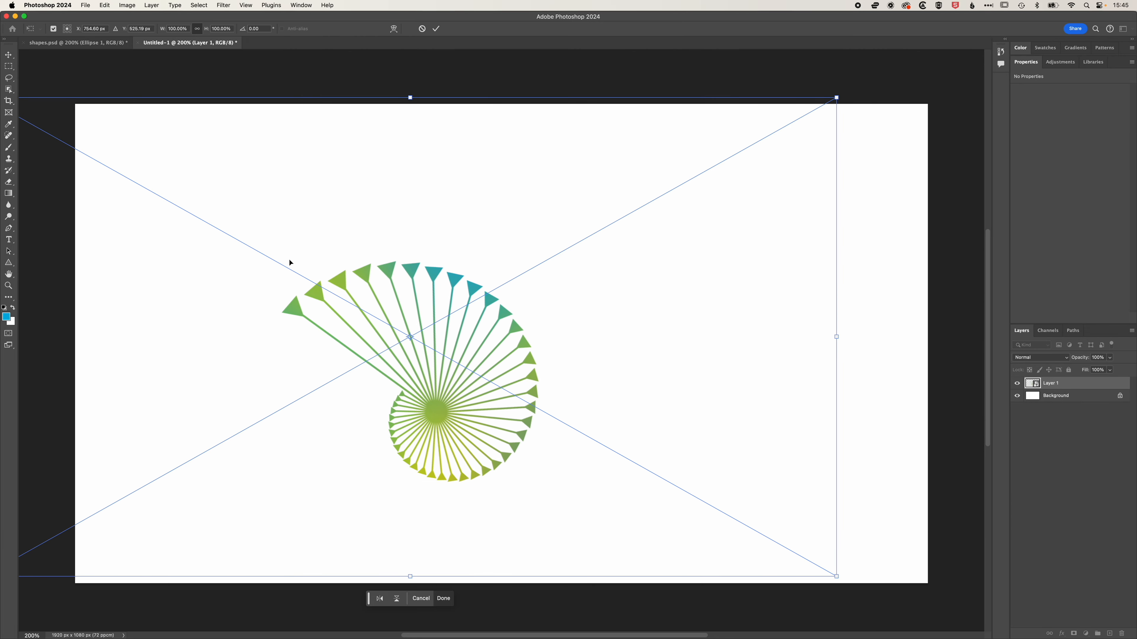
drag(475, 411, 541, 300)
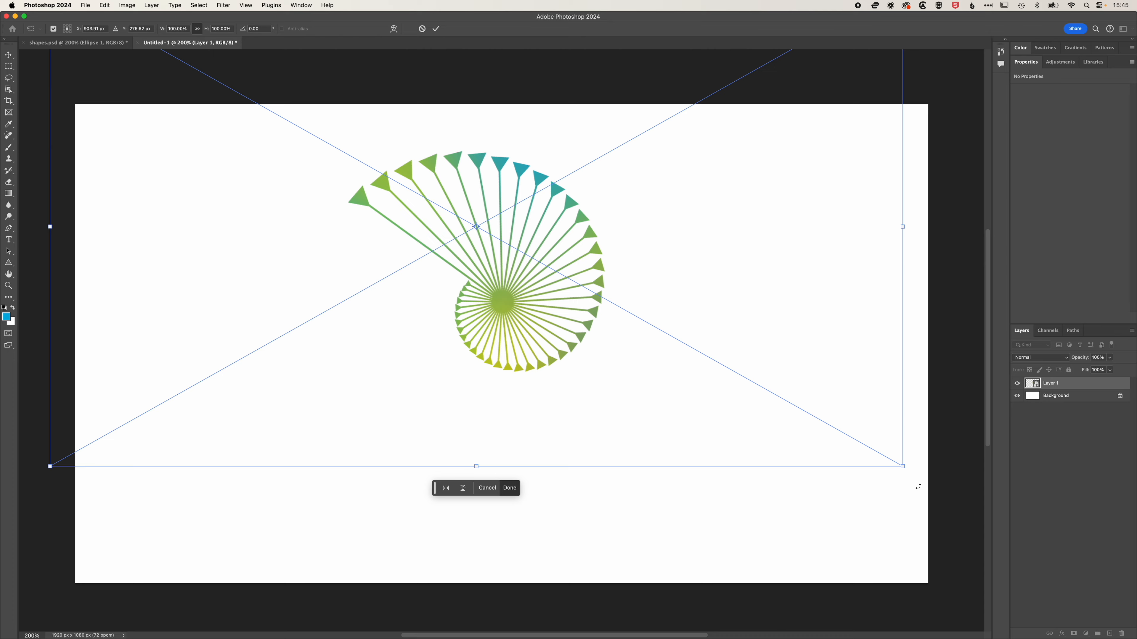
drag(912, 480, 805, 541)
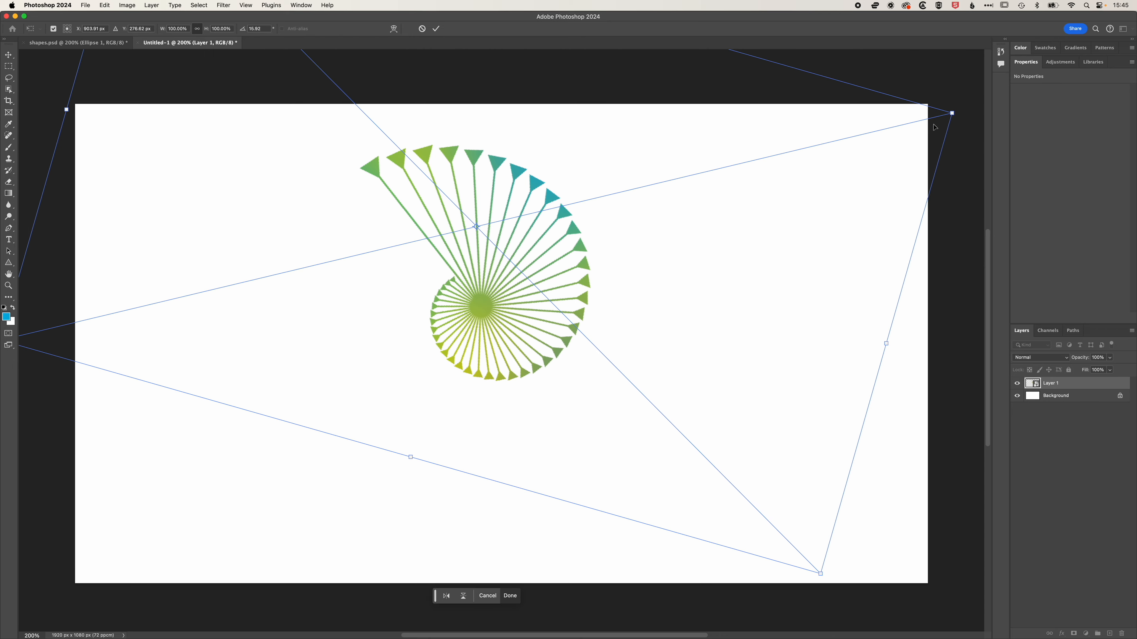
drag(955, 115, 697, 238)
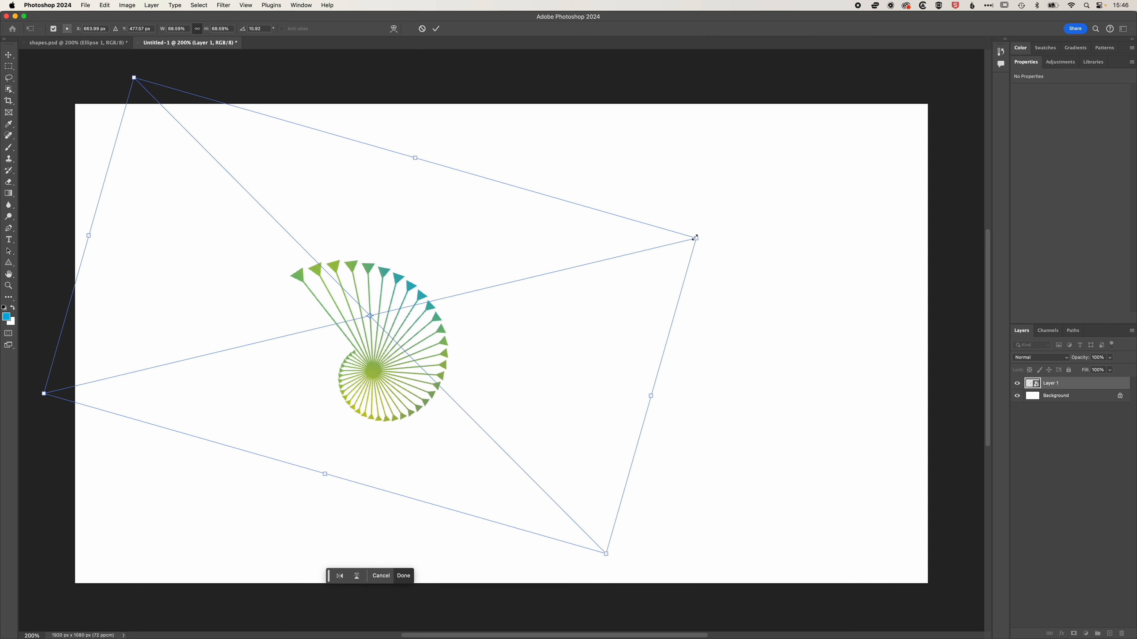
drag(695, 237, 582, 265)
key(Return)
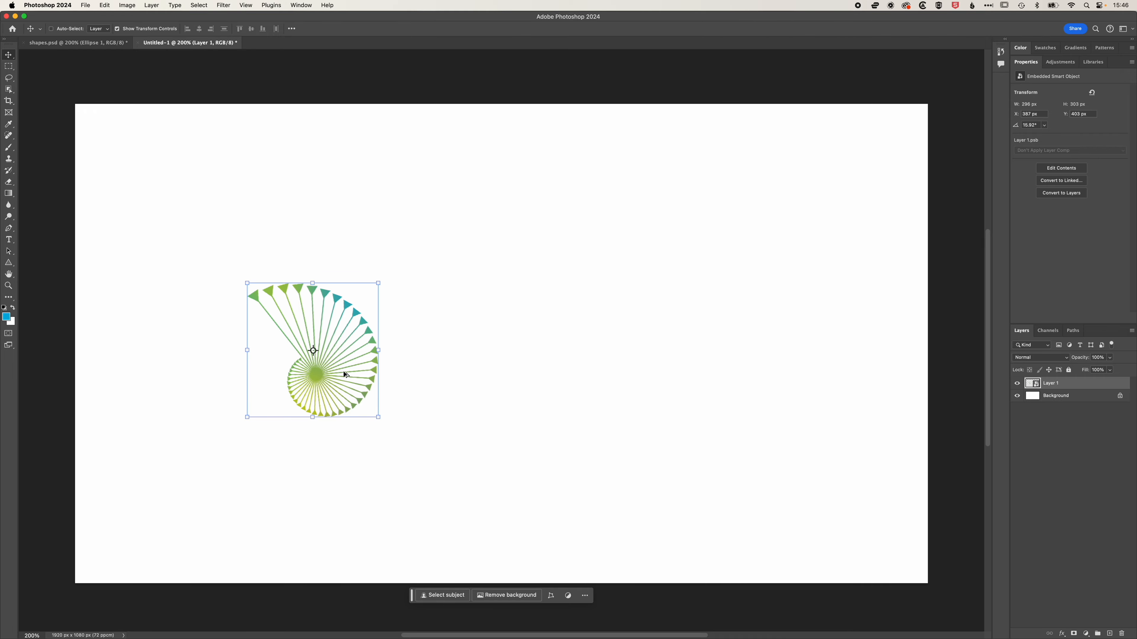
Duplicate the spiral smart object to the right and scale the copy up to about 120%.
drag(345, 375, 631, 328)
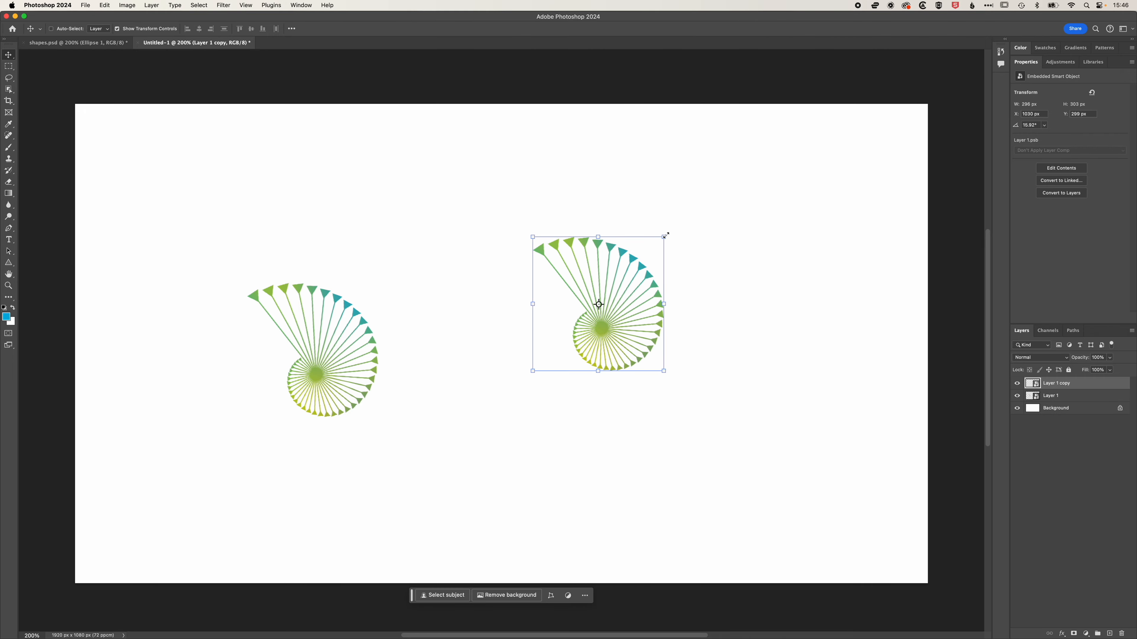
drag(666, 235, 745, 195)
drag(946, 178, 1032, 139)
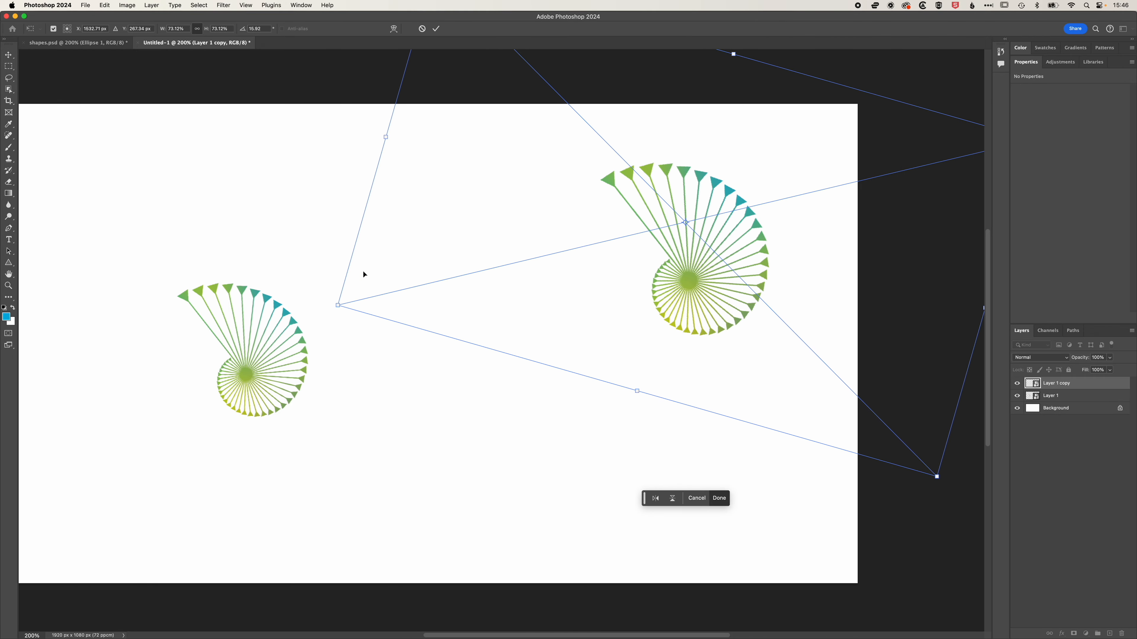
drag(338, 307, 212, 372)
drag(513, 352, 461, 341)
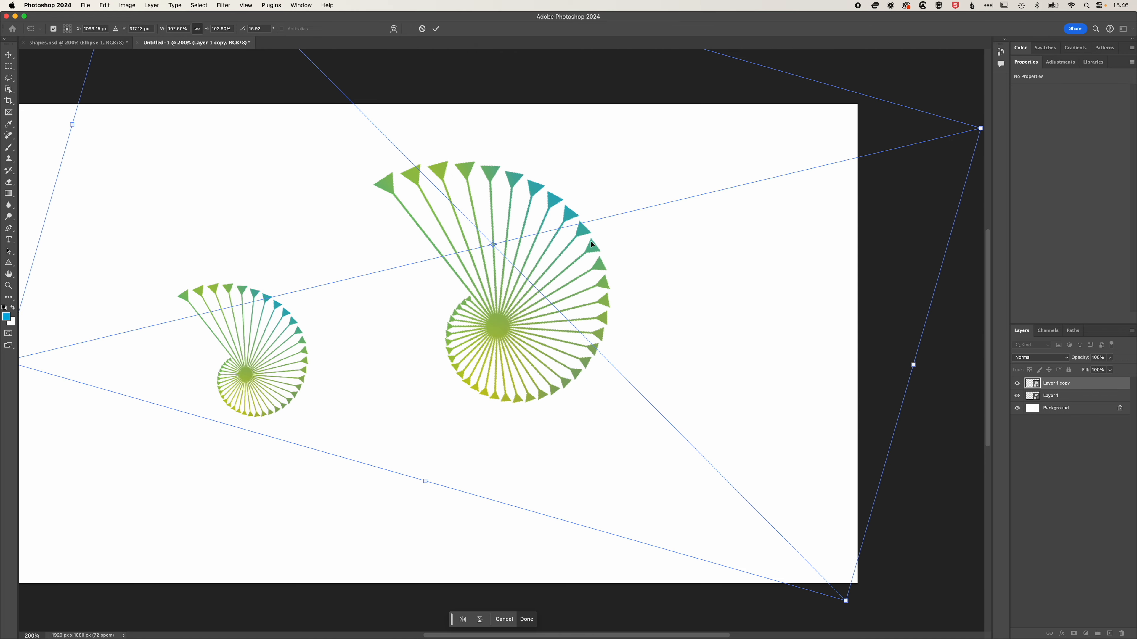
drag(981, 127, 1007, 94)
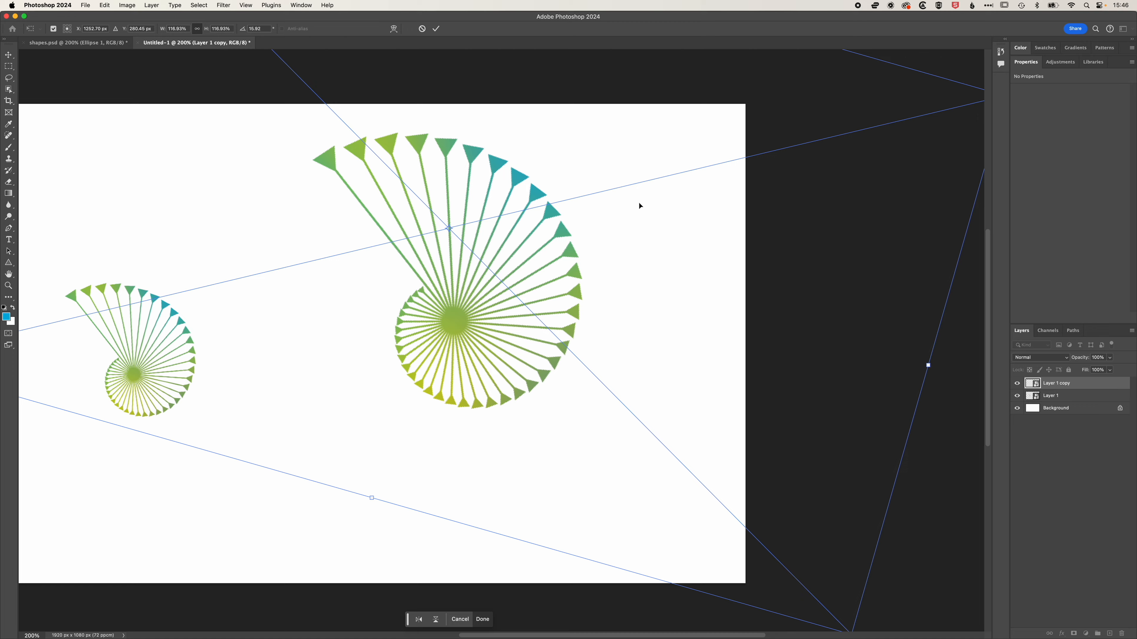
key(Return)
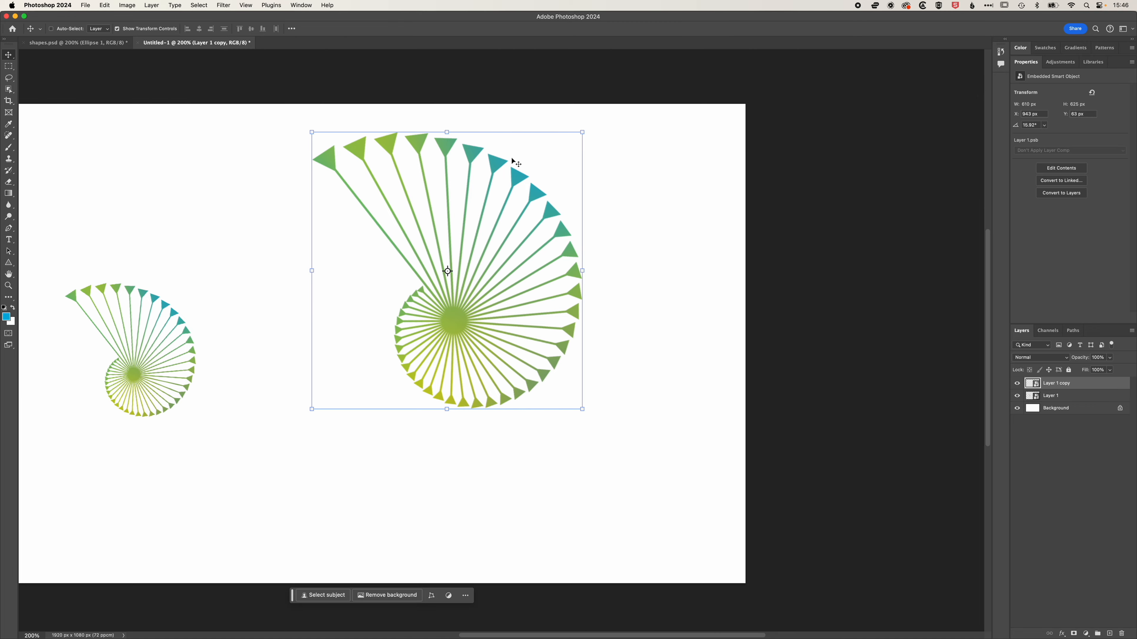
Rotate the copied spiral to about -98.05° so its arrows point left, and nudge it into place.
scroll(616, 266, left, 5)
mouse_move(498, 128)
mouse_down()
mouse_move(480, 134)
mouse_move(459, 172)
mouse_move(508, 136)
mouse_up()
drag(63, 401, 627, 506)
drag(633, 180, 611, 244)
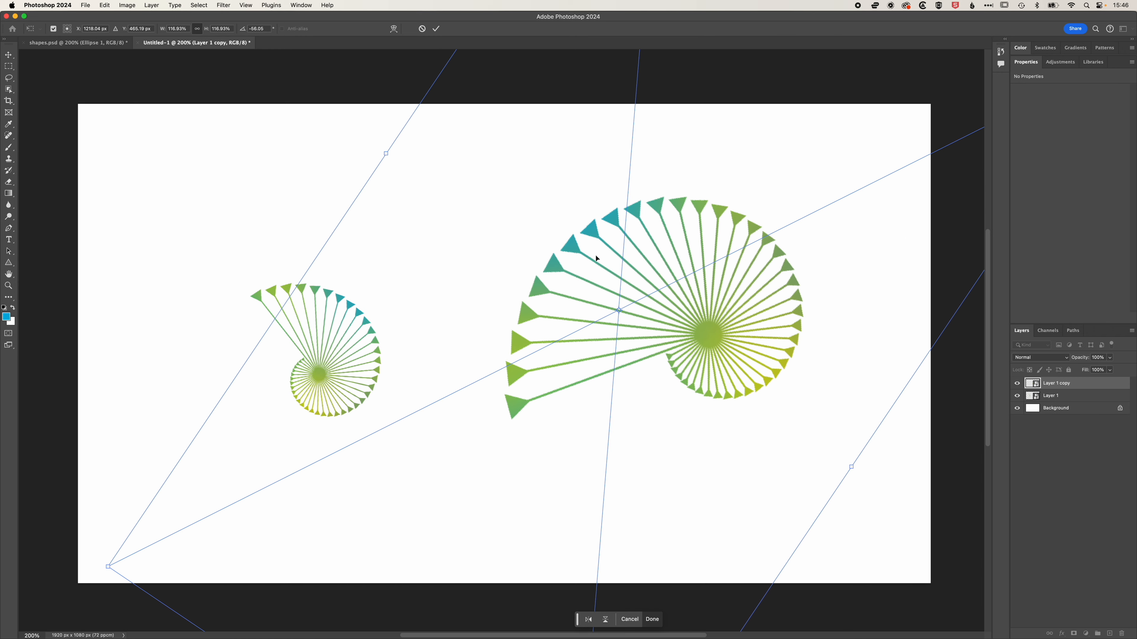
key(Return)
drag(603, 272, 615, 274)
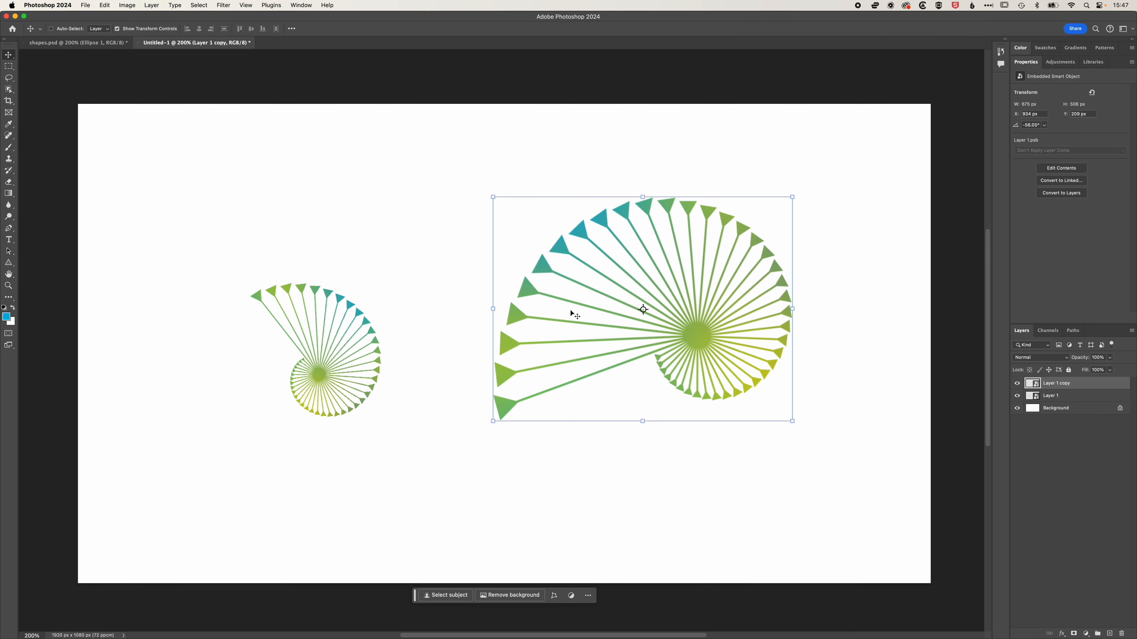
scroll(570, 311, up, 1)
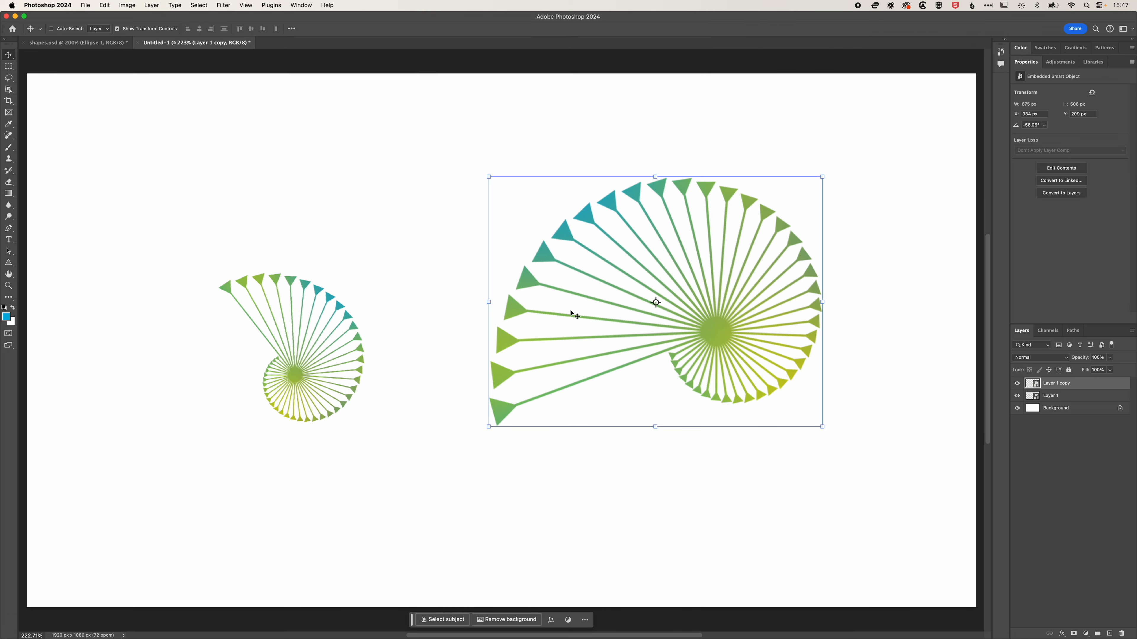